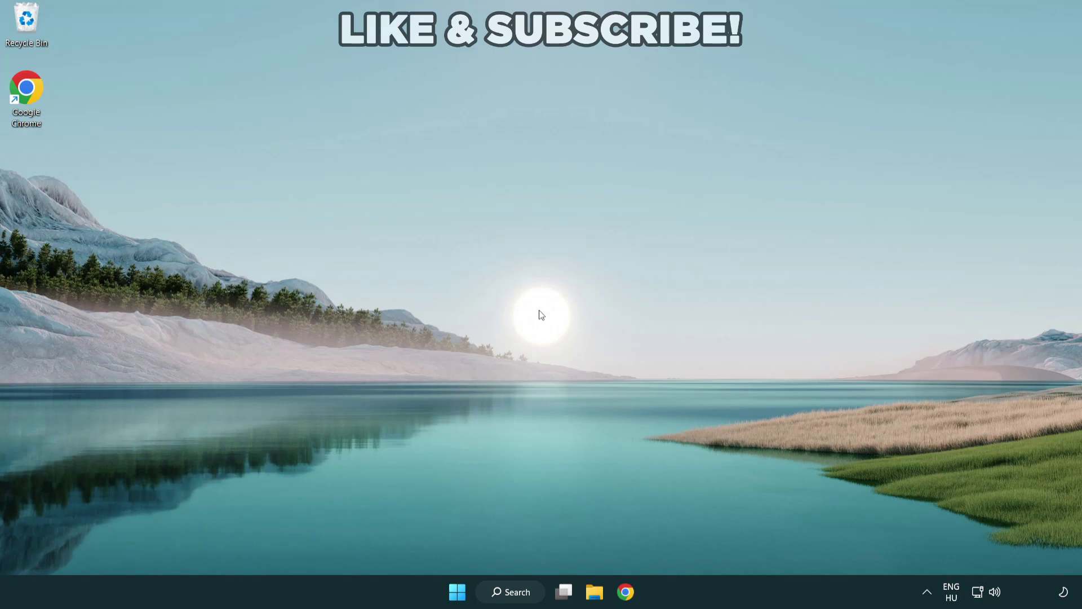
Step: Search Windows for 'device manager'
{"action": "left_click", "coordinate": [506, 593]}
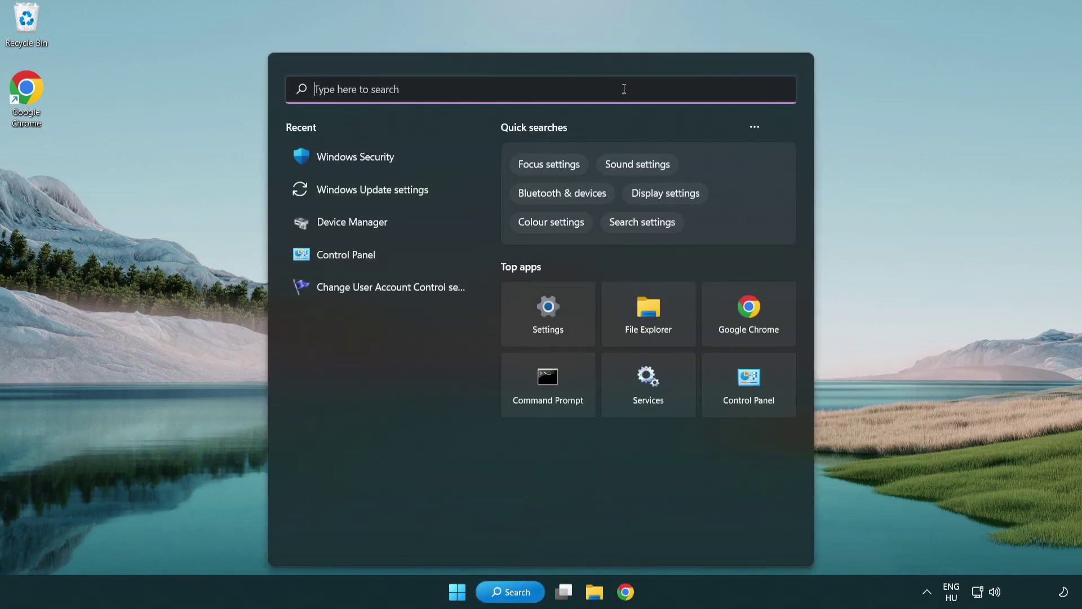
{"action": "type", "text": "devic"}
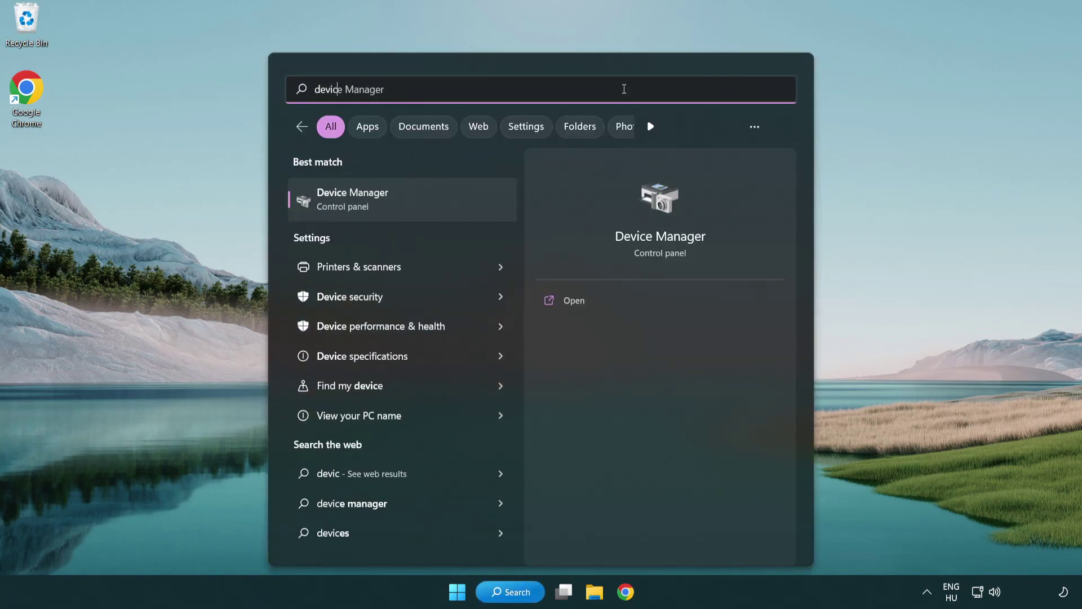
{"action": "type", "text": "e manager"}
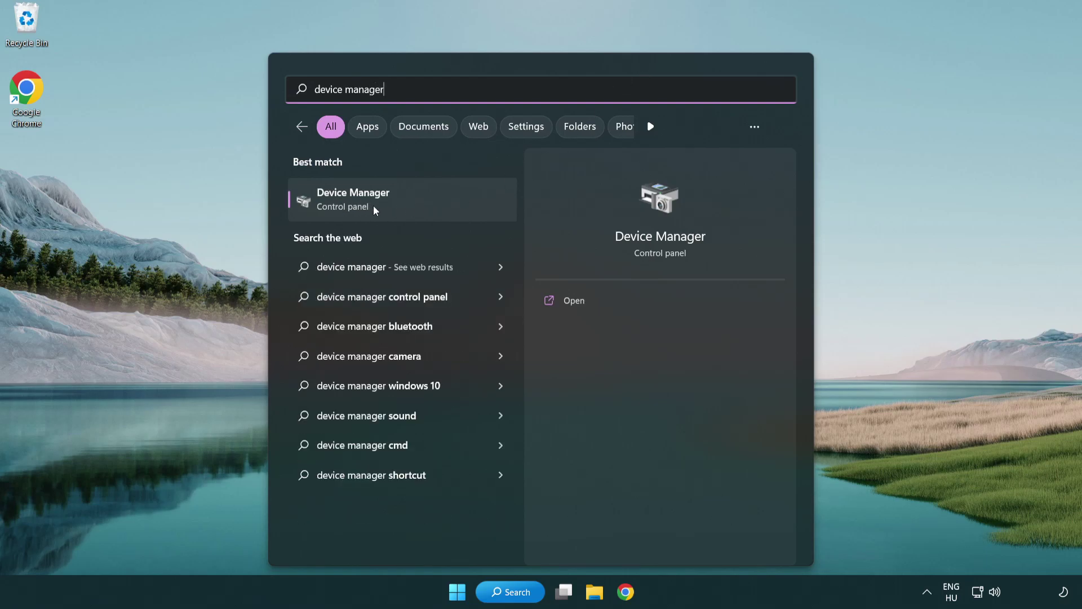
Step: Open Device Manager, expand Display adapters and bring up the VMware SVGA 3D context menu
{"action": "left_click", "coordinate": [432, 204]}
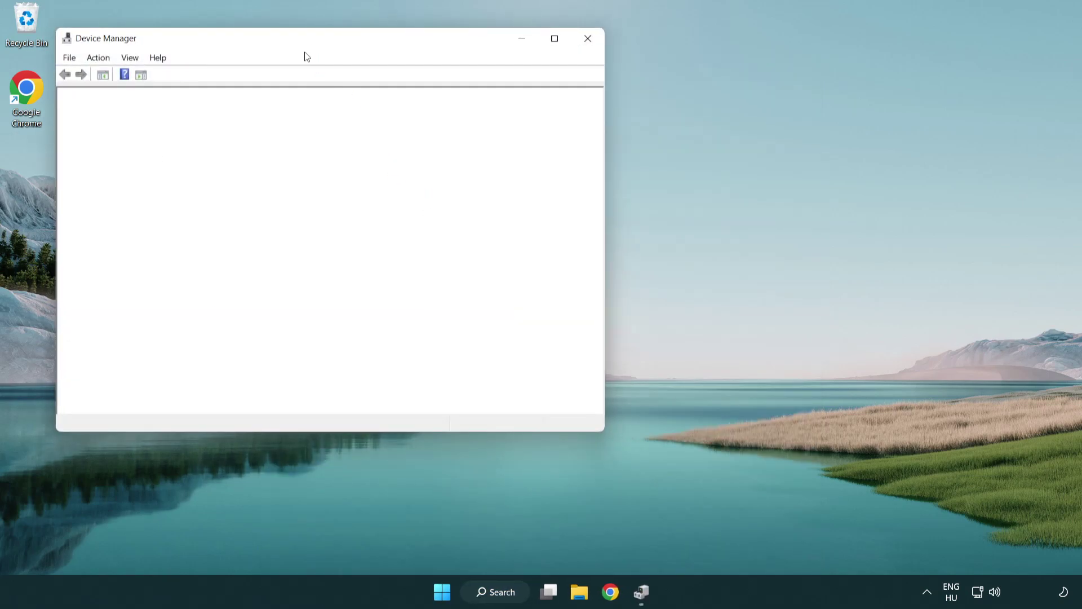
{"action": "left_click_drag", "start_coordinate": [296, 44], "coordinate": [476, 109]}
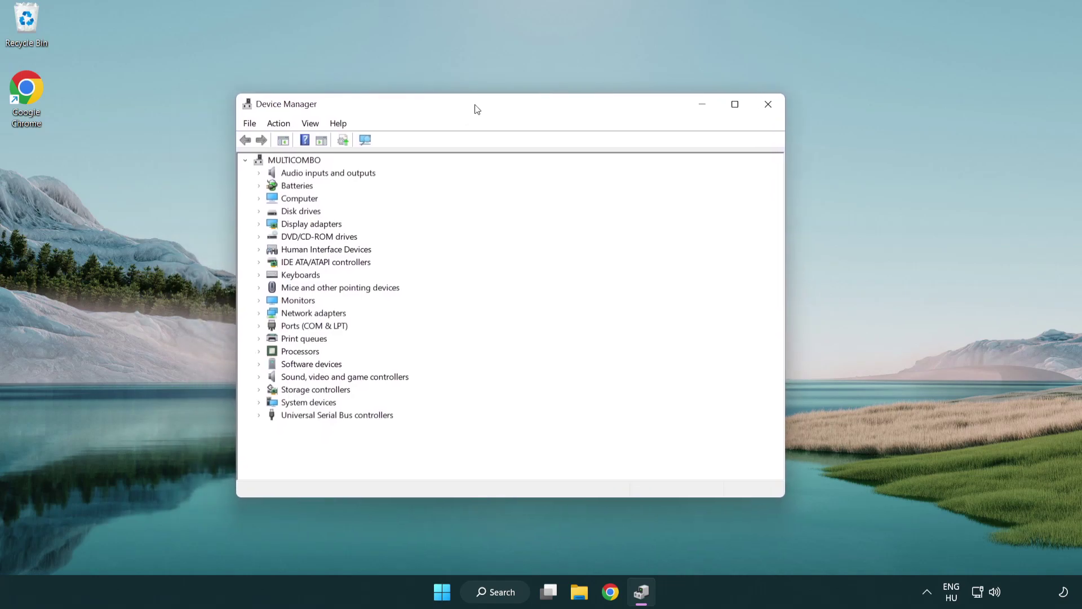
{"action": "left_click", "coordinate": [299, 225]}
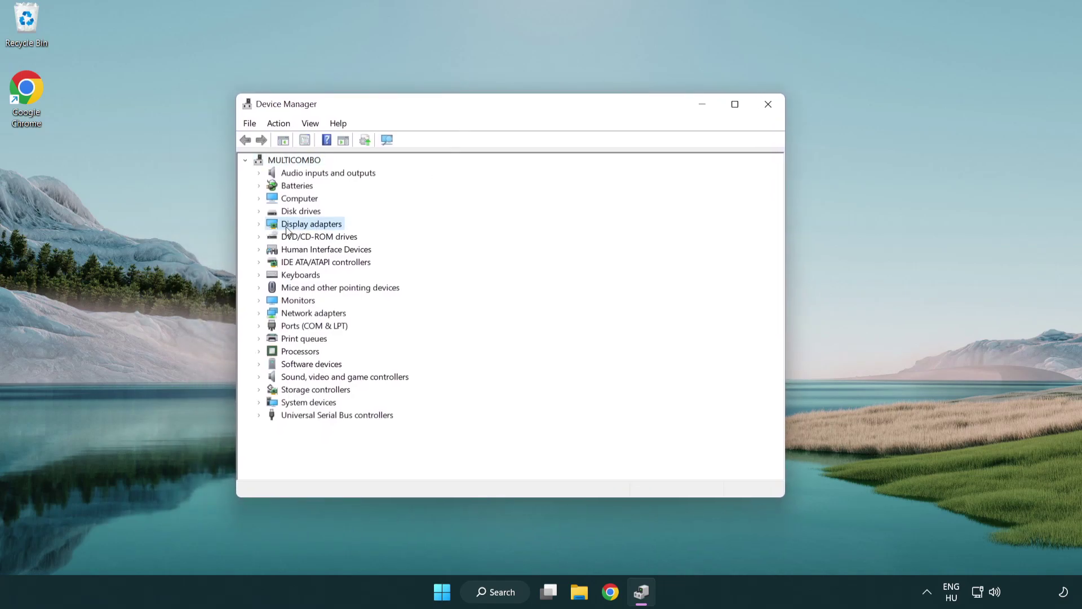
{"action": "left_click", "coordinate": [259, 224]}
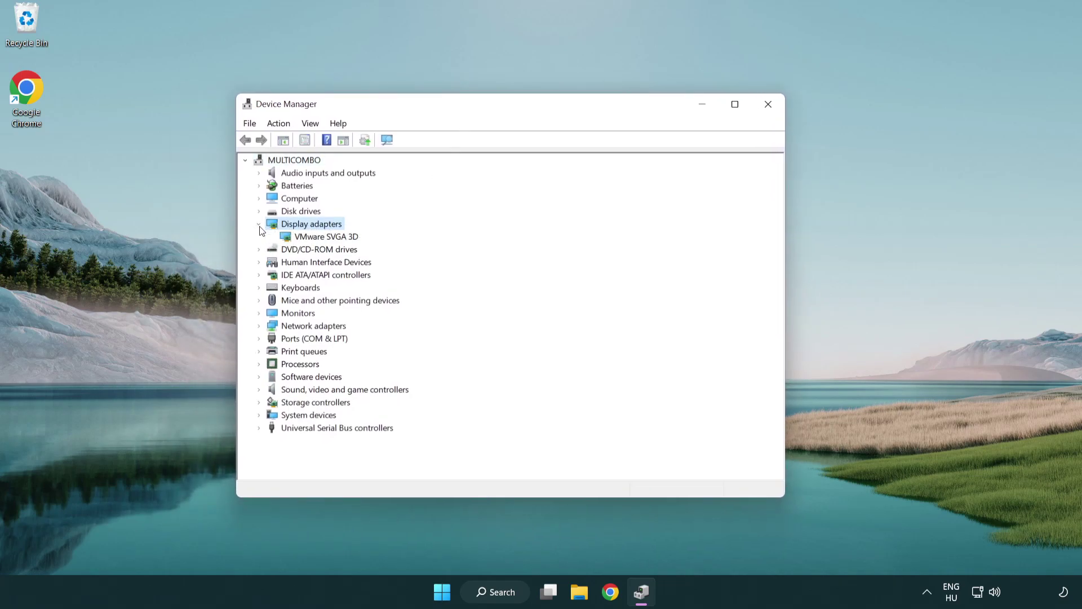
{"action": "left_click", "coordinate": [319, 239]}
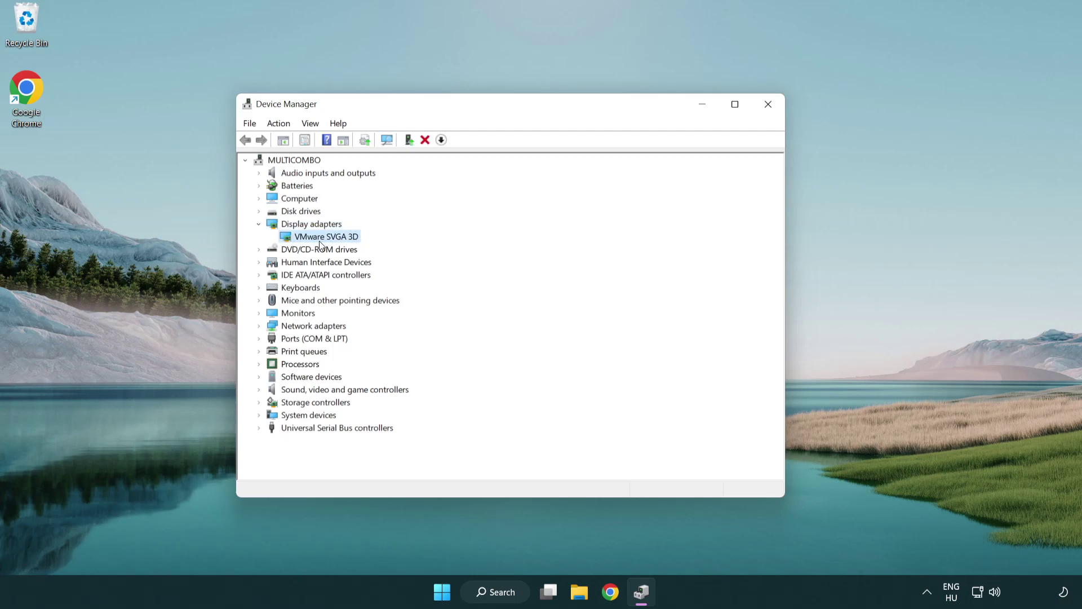
{"action": "right_click", "coordinate": [323, 242]}
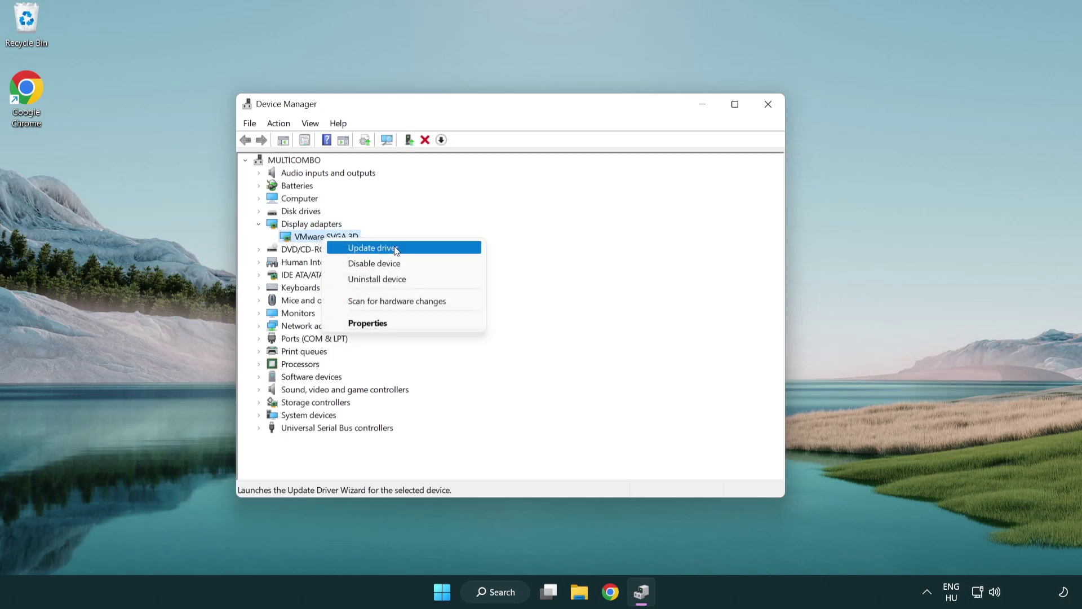
Step: Search automatically for a VMware SVGA 3D driver update; the best driver is already installed
{"action": "left_click", "coordinate": [427, 249]}
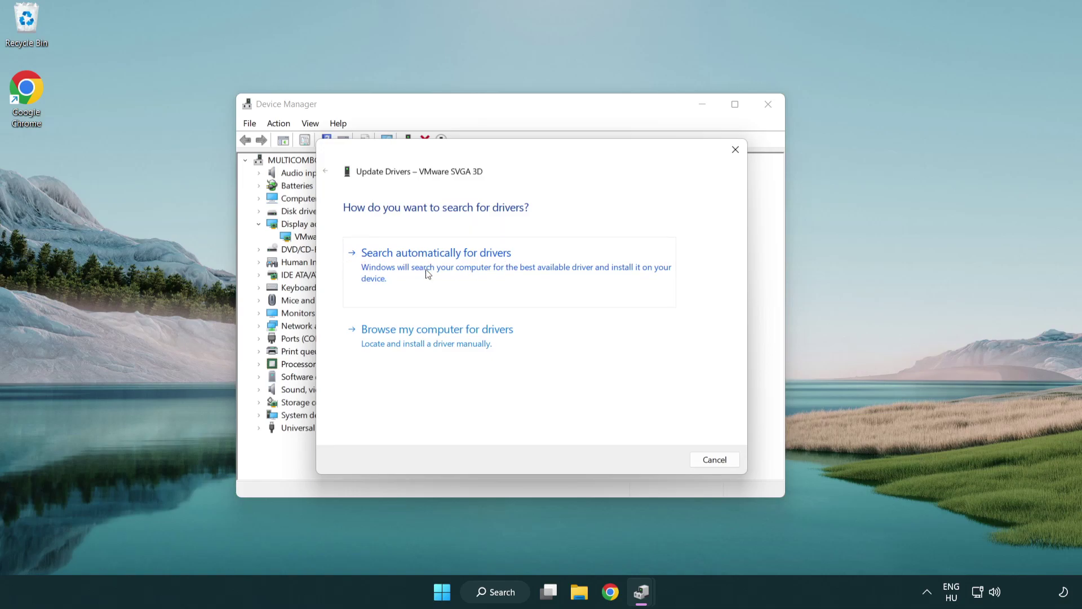
{"action": "left_click", "coordinate": [476, 263]}
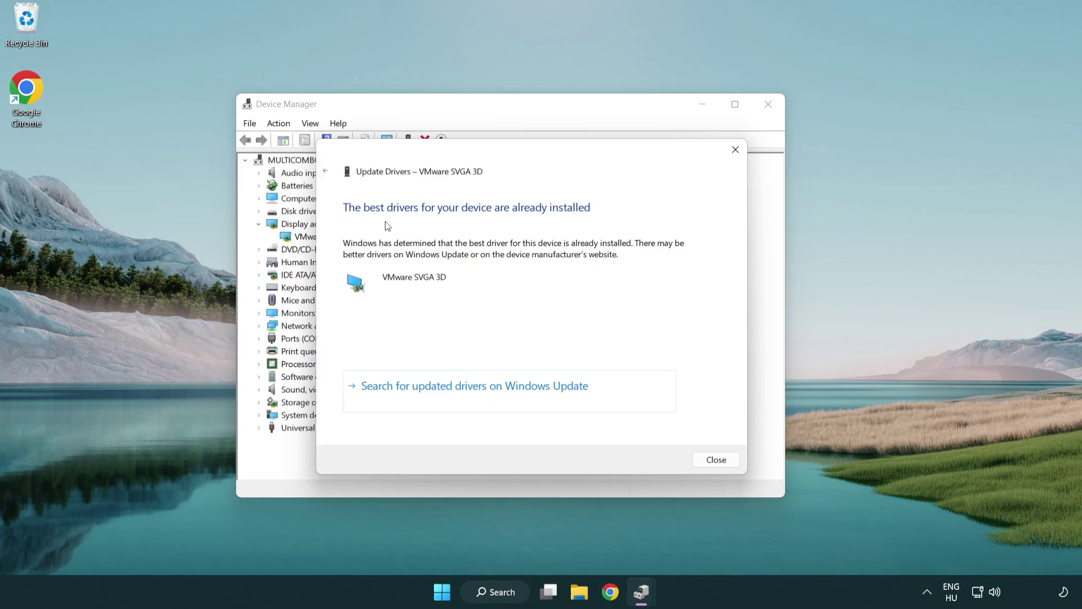
{"action": "left_click", "coordinate": [718, 461]}
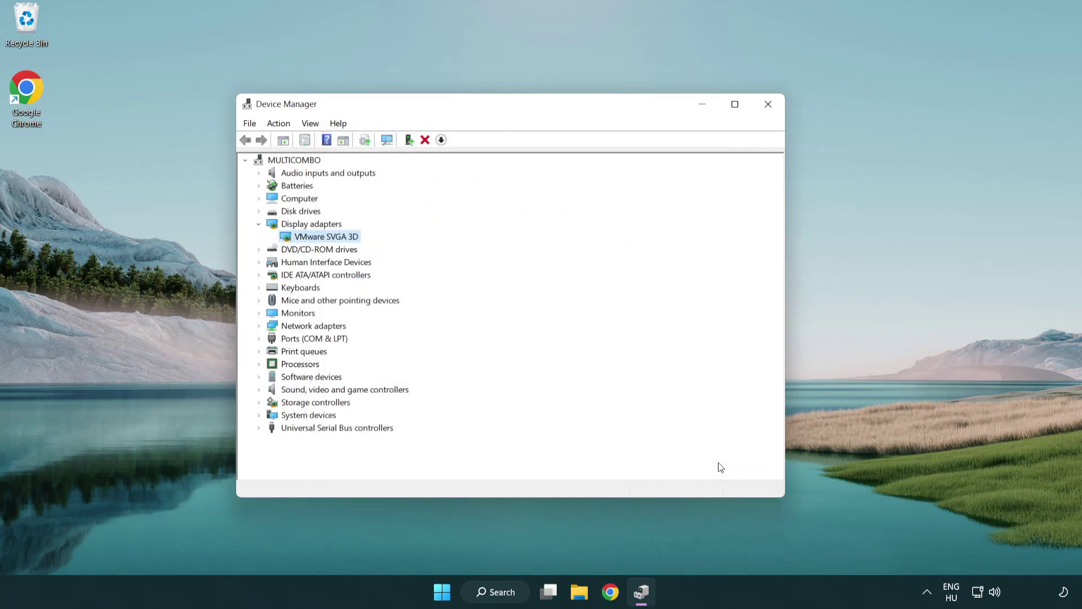
Step: Close Device Manager and open Windows Update settings by searching 'update'
{"action": "left_click", "coordinate": [768, 105]}
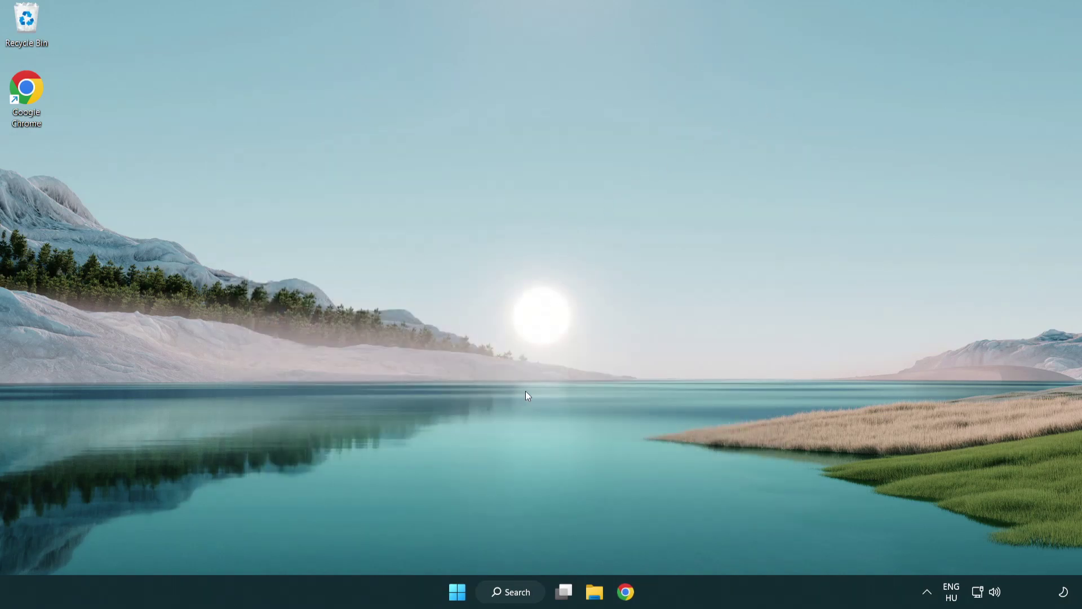
{"action": "left_click", "coordinate": [522, 592]}
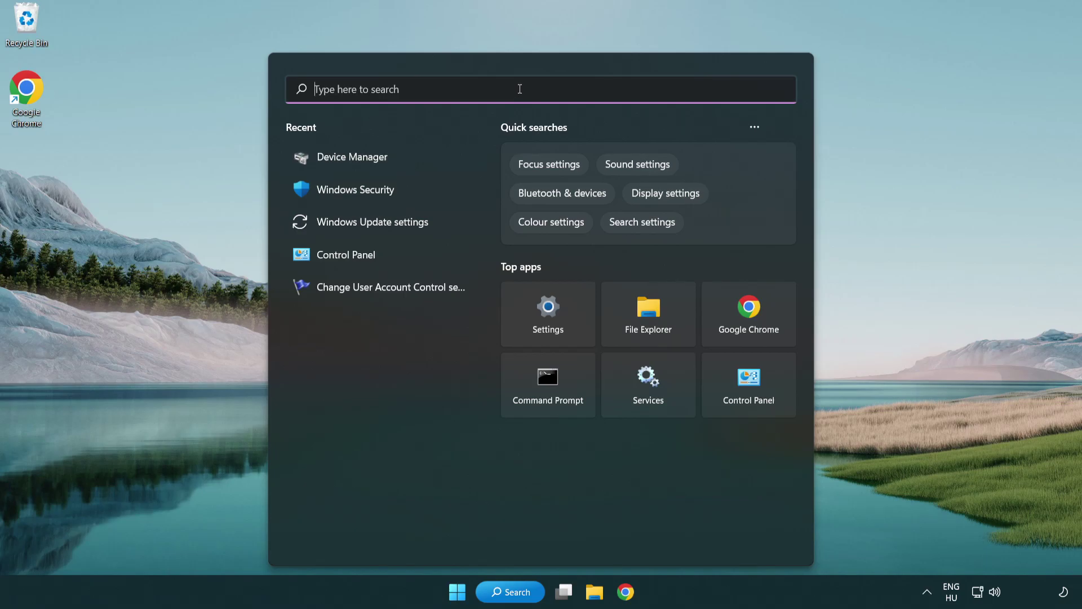
{"action": "type", "text": "update"}
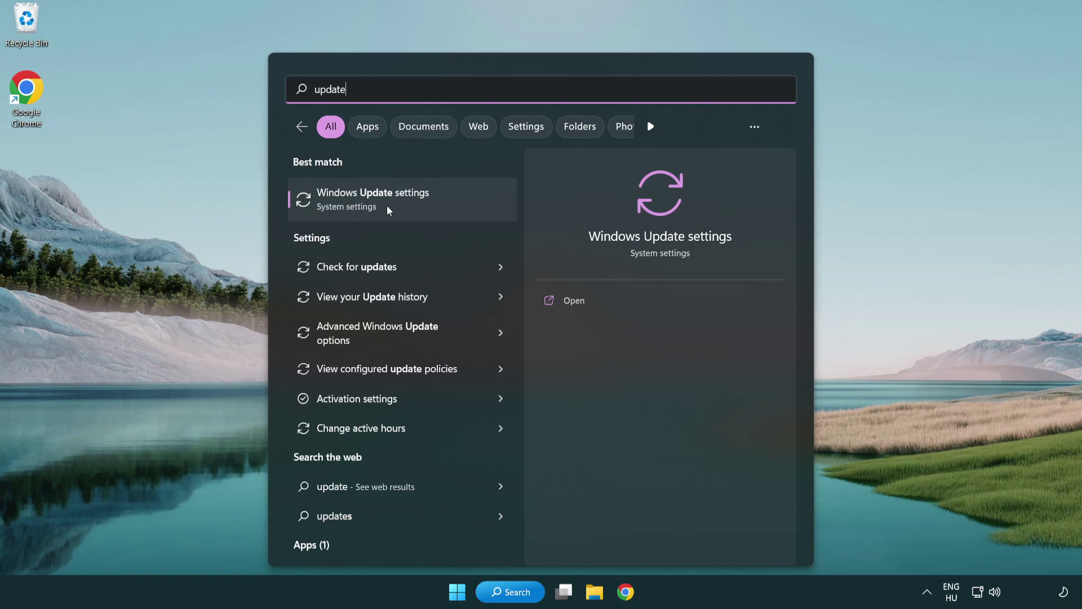
{"action": "left_click", "coordinate": [422, 208]}
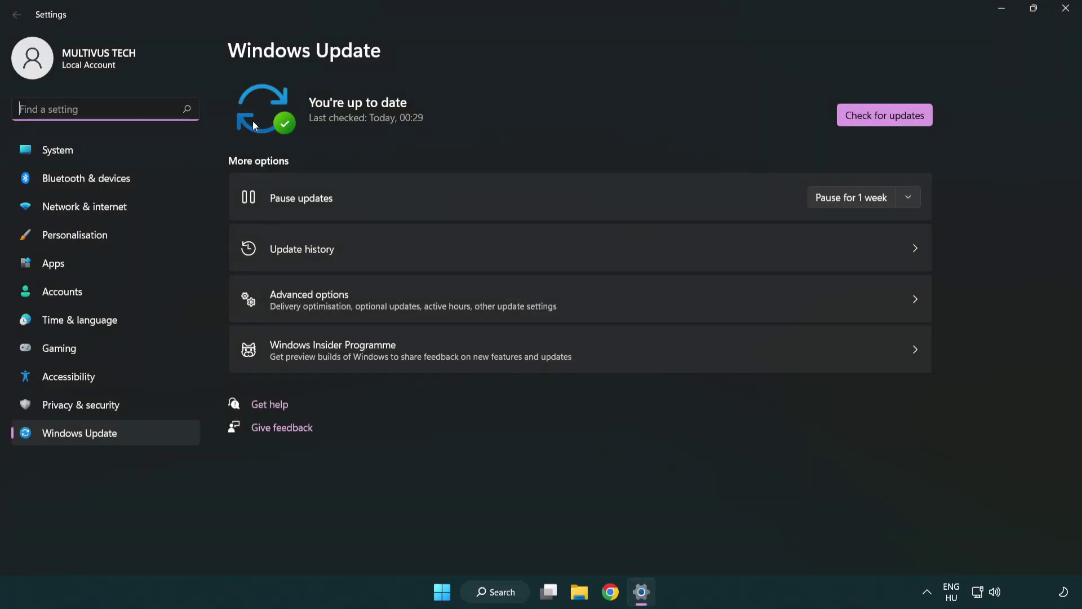
Step: Run Check for updates, confirm 'You're up to date', and close Settings
{"action": "left_click", "coordinate": [908, 125]}
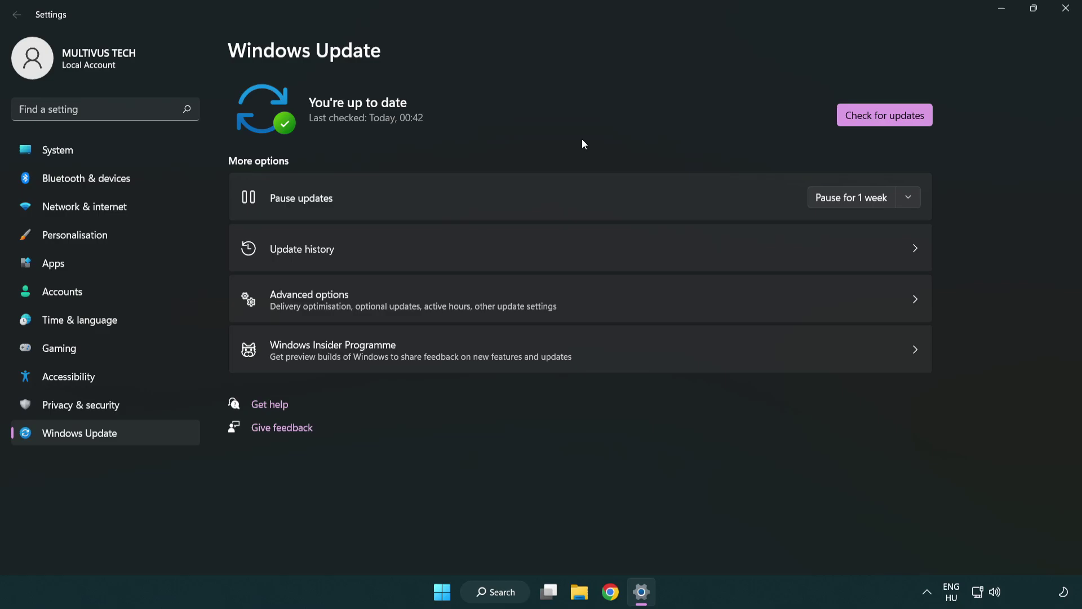
{"action": "left_click", "coordinate": [1062, 17]}
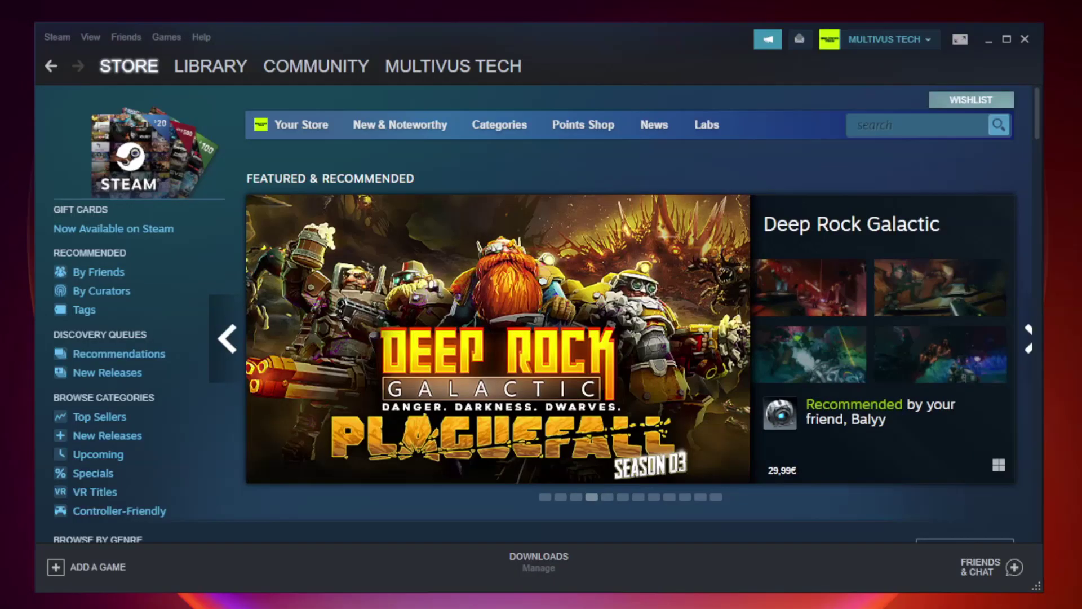
Step: Open Unturned's Properties from the Favorites list in Steam's Library
{"action": "mouse_move", "coordinate": [217, 69]}
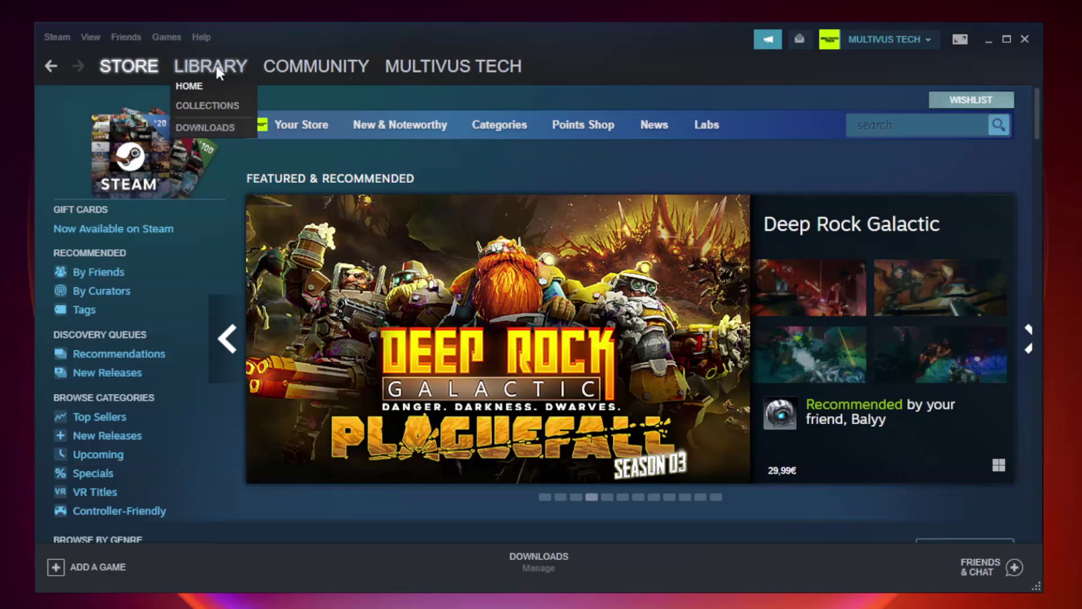
{"action": "left_click", "coordinate": [219, 72]}
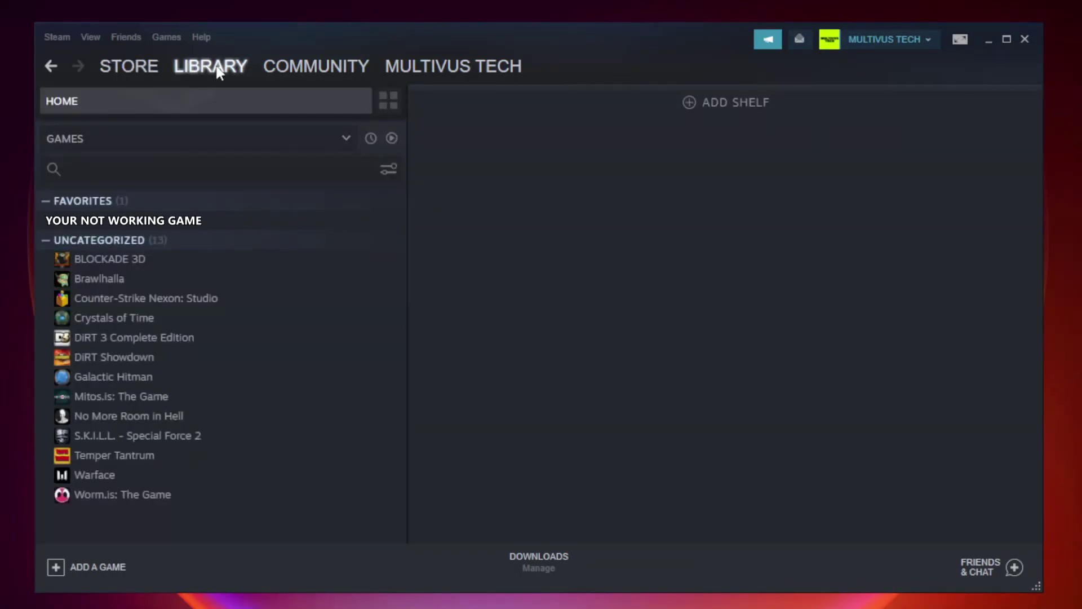
{"action": "right_click", "coordinate": [234, 225]}
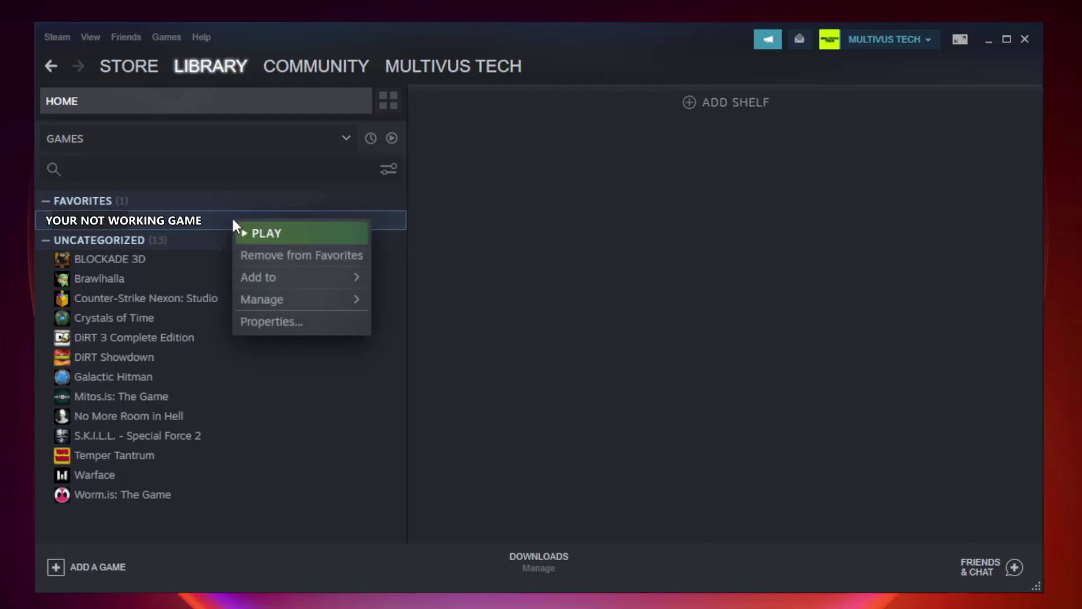
{"action": "left_click", "coordinate": [298, 323]}
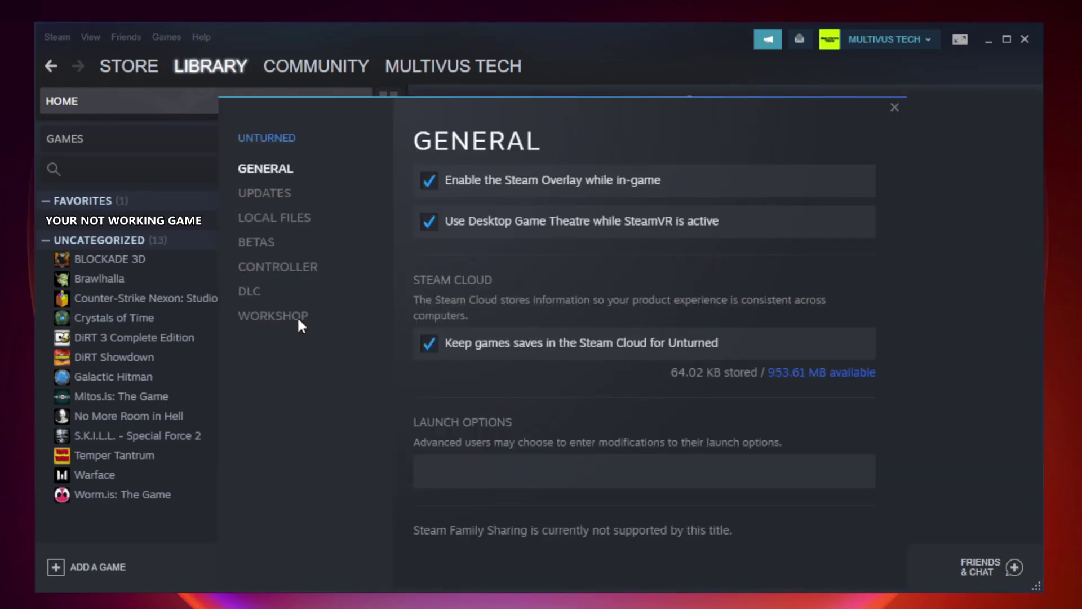
Step: Verify integrity of Unturned's game files under Local Files, validating all 9192 files
{"action": "left_click", "coordinate": [288, 229]}
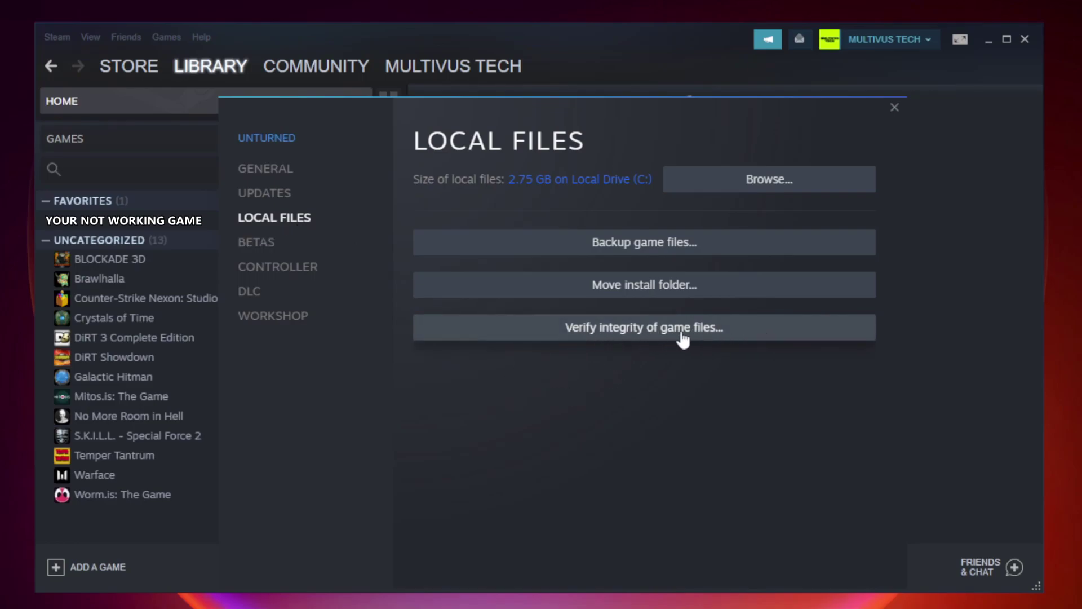
{"action": "left_click", "coordinate": [655, 338]}
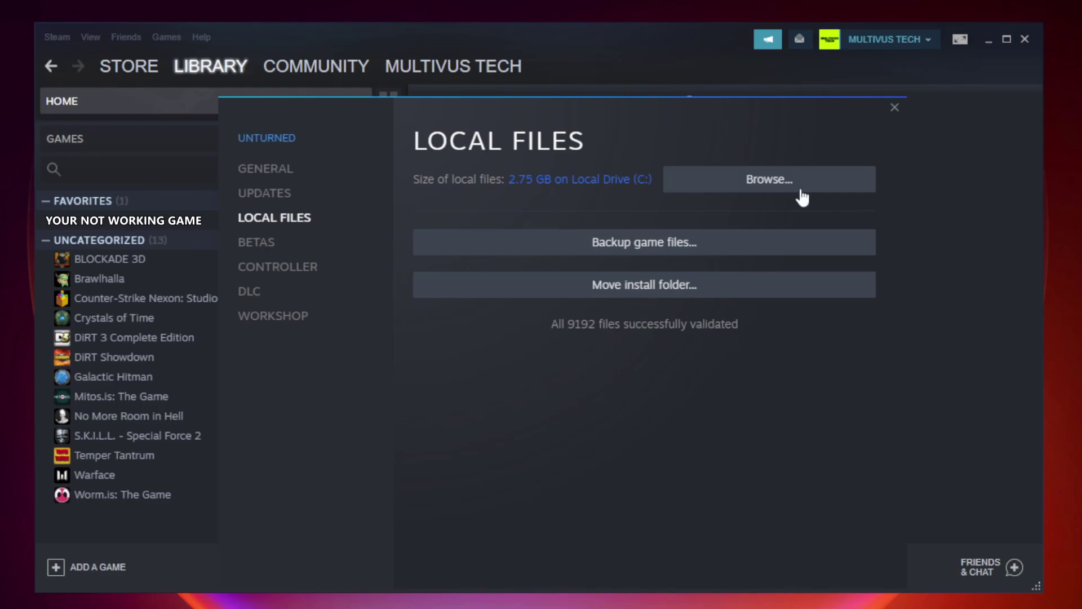
Step: Open the game's install folder and the Properties of the YOUR NOT WORKING GAME shortcut
{"action": "left_click", "coordinate": [773, 191]}
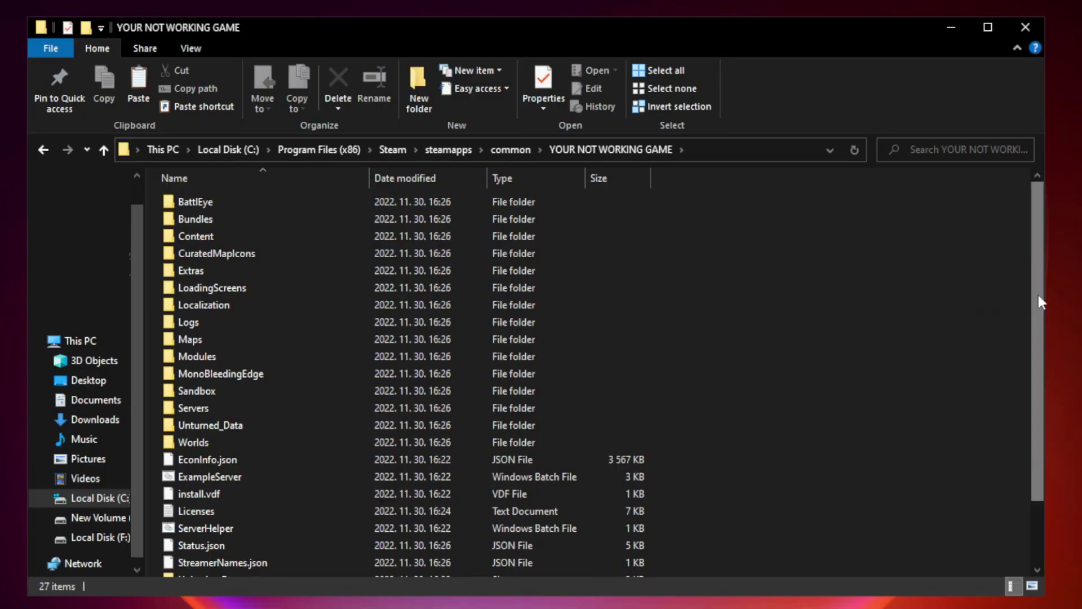
{"action": "left_click_drag", "start_coordinate": [1038, 296], "coordinate": [1039, 389]}
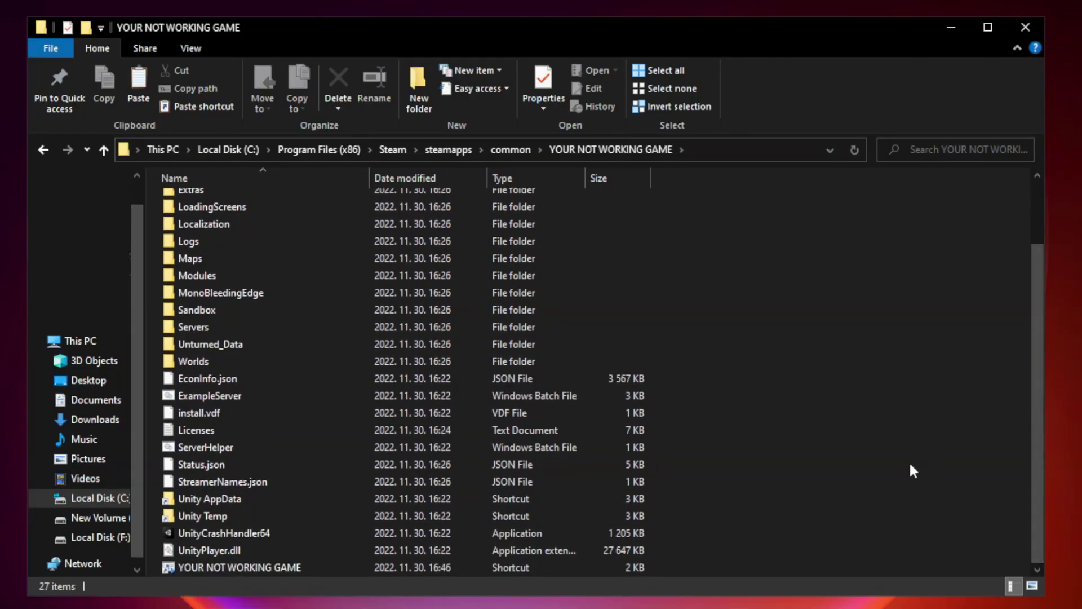
{"action": "left_click", "coordinate": [431, 567]}
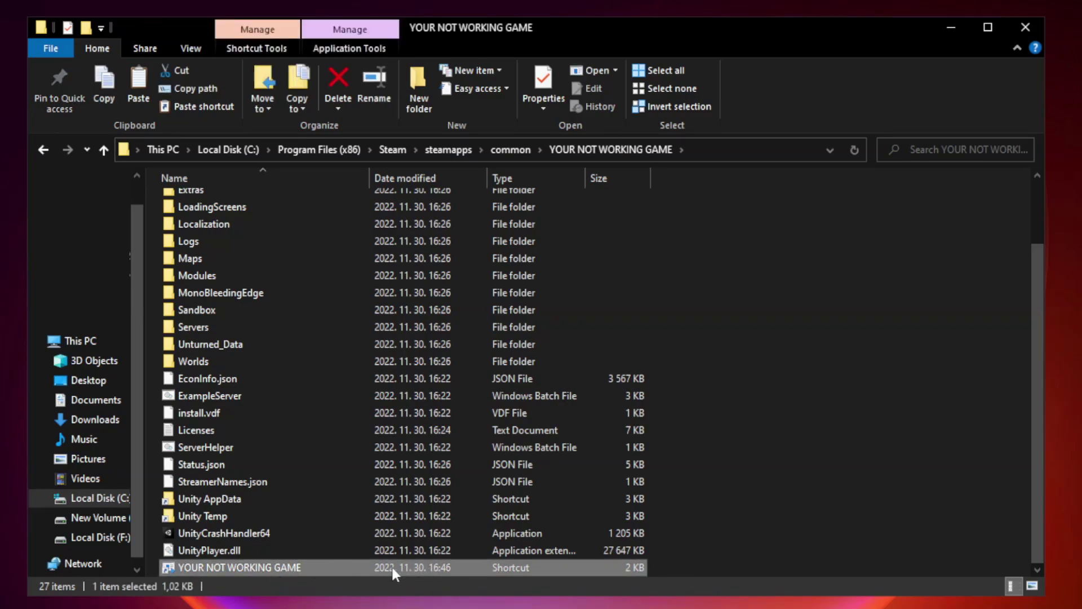
{"action": "right_click", "coordinate": [366, 567]}
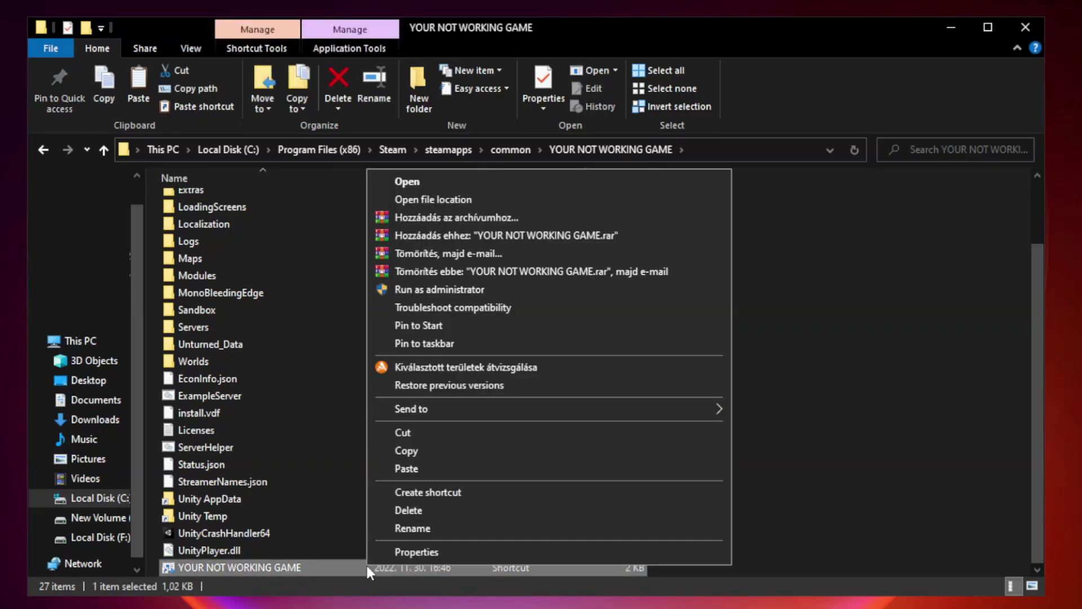
{"action": "left_click", "coordinate": [545, 552]}
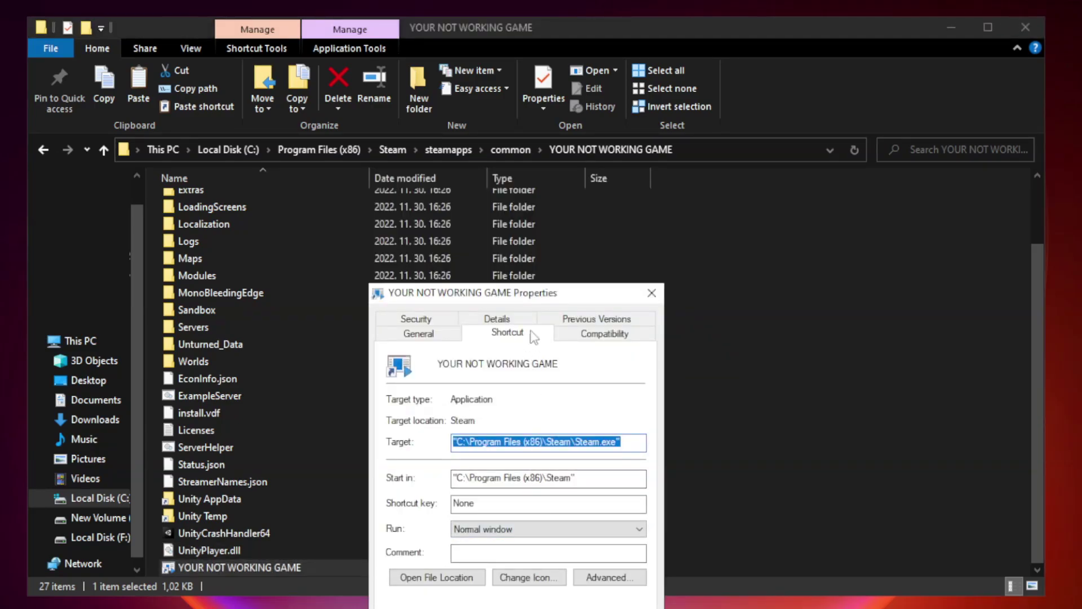
{"action": "left_click_drag", "start_coordinate": [538, 297], "coordinate": [539, 129]}
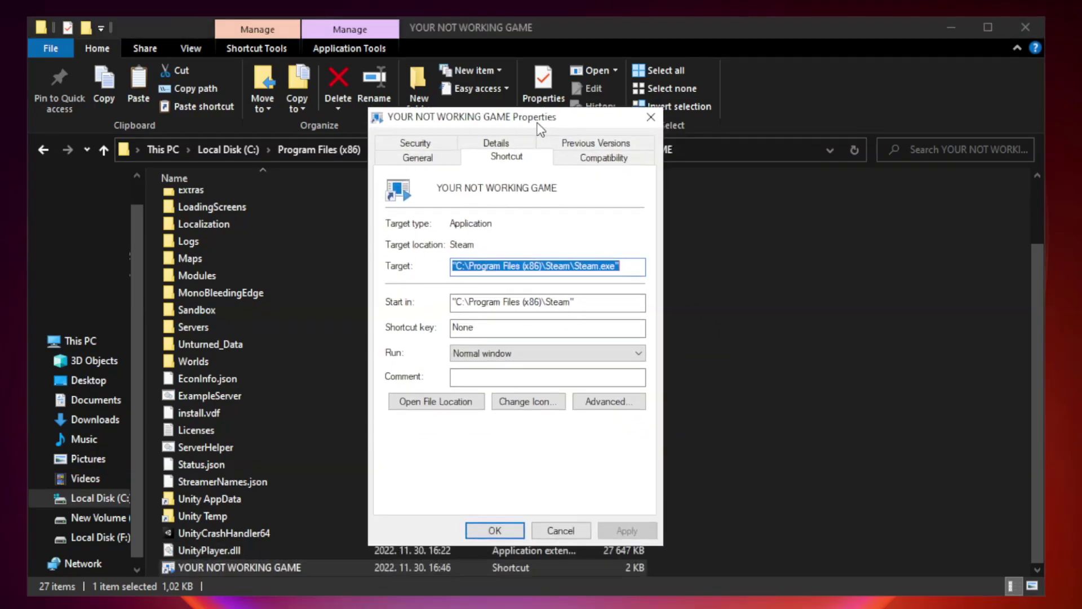
Step: Set the shortcut to Windows 8 compatibility, run as administrator, fullscreen optimizations disabled, and apply
{"action": "left_click", "coordinate": [602, 160]}
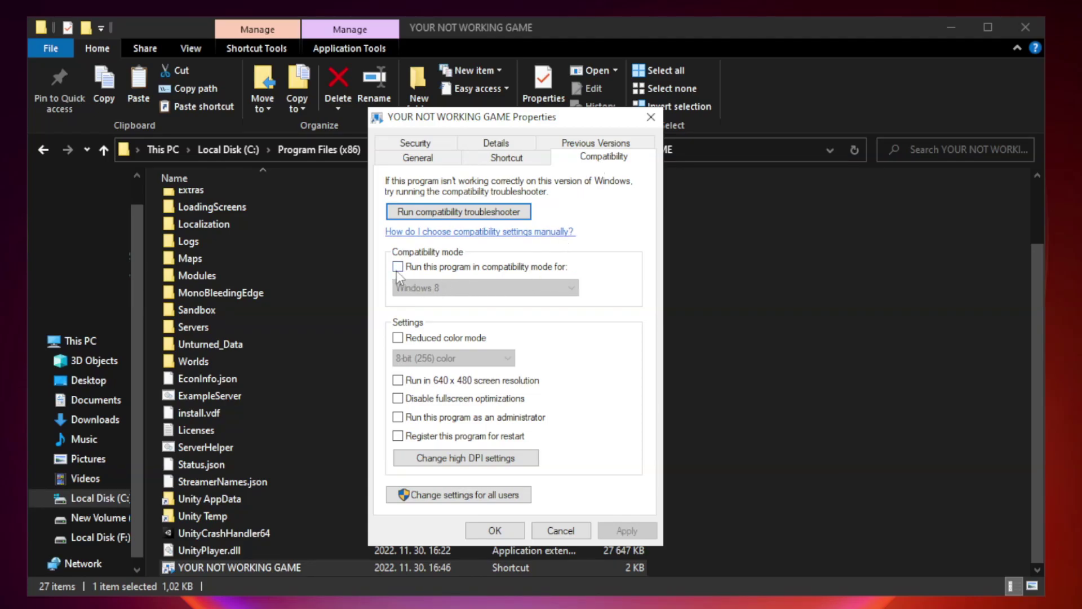
{"action": "left_click", "coordinate": [430, 268]}
{"action": "left_click", "coordinate": [479, 288]}
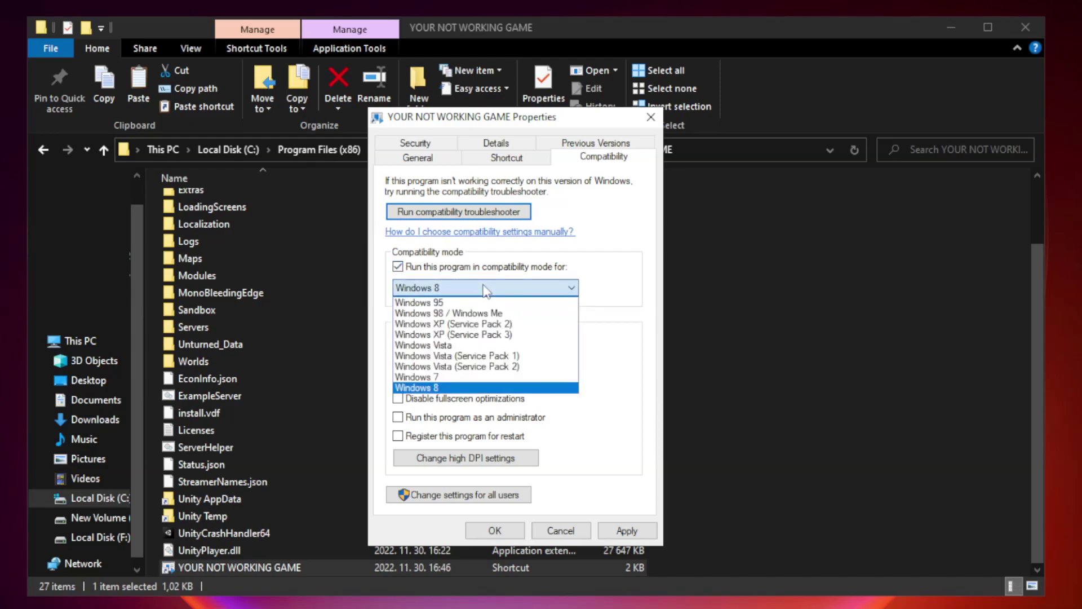
{"action": "left_click", "coordinate": [458, 389]}
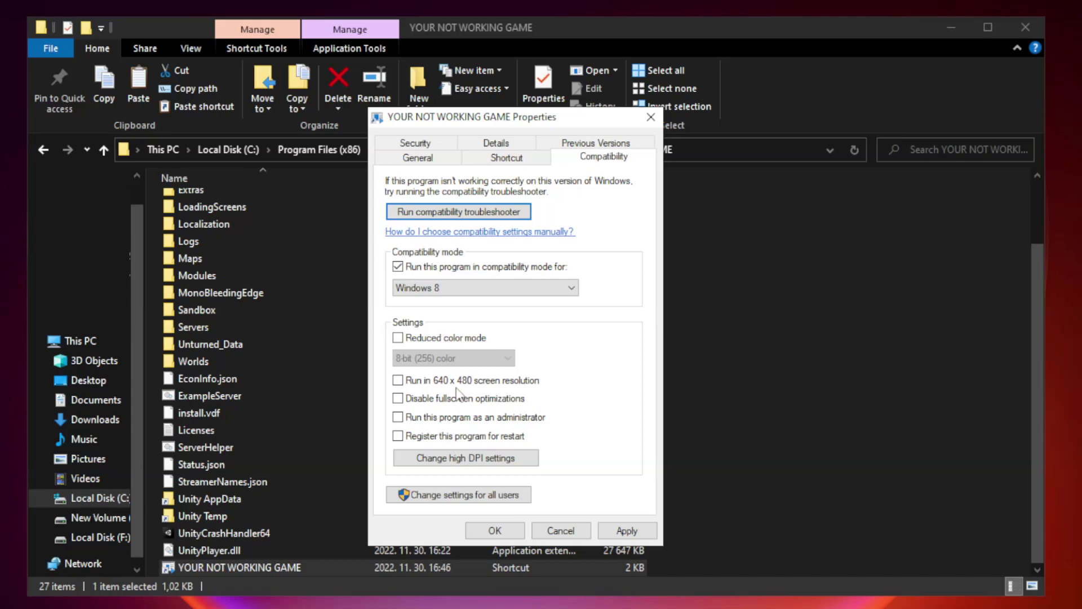
{"action": "left_click", "coordinate": [424, 401]}
{"action": "left_click", "coordinate": [425, 418]}
{"action": "left_click", "coordinate": [632, 532]}
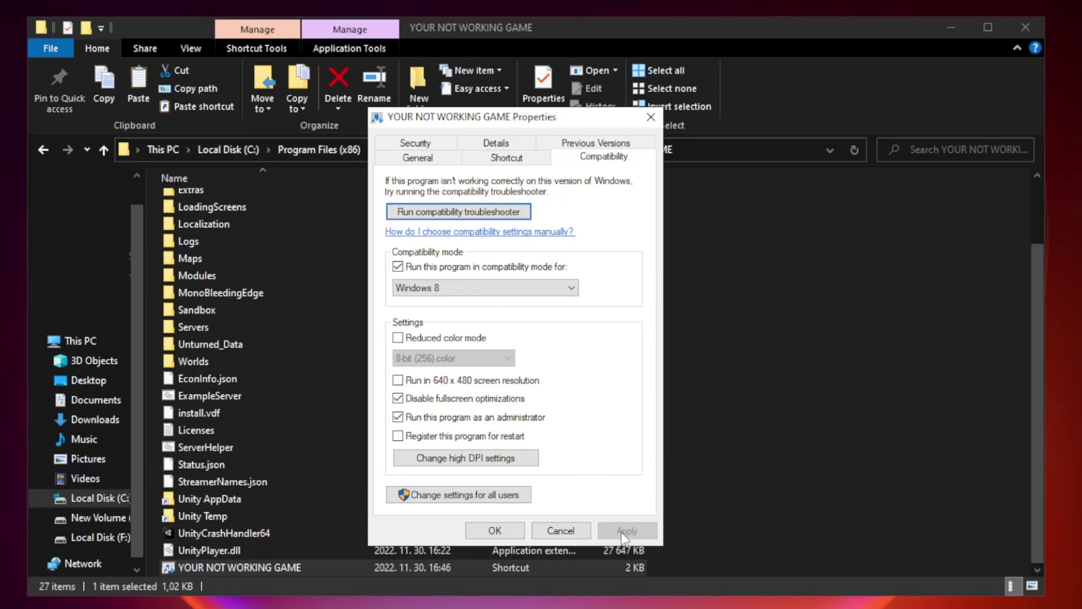
{"action": "left_click", "coordinate": [495, 530]}
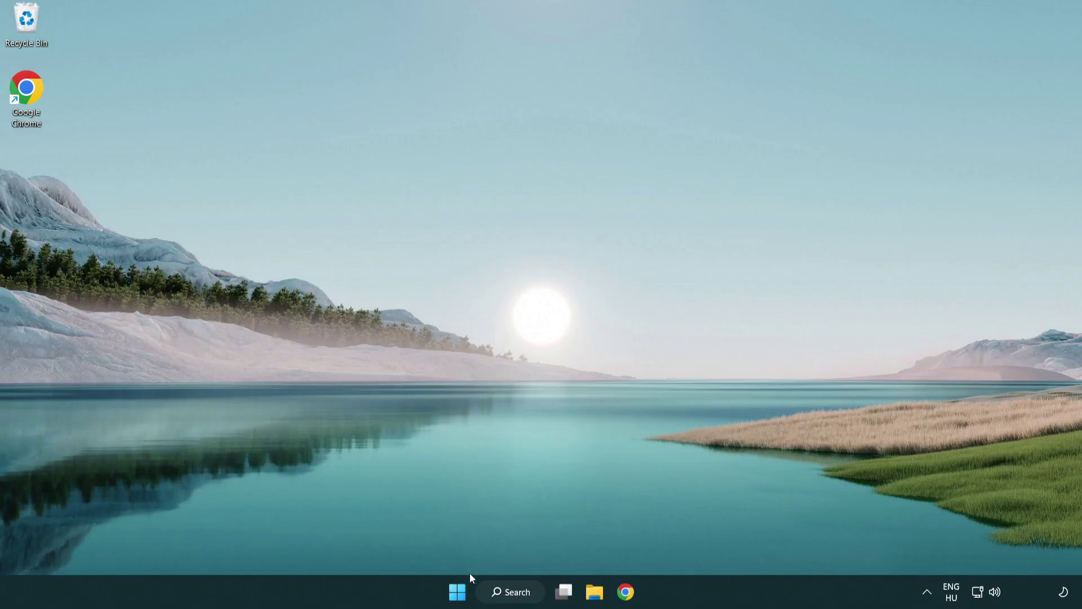
Step: In Task Manager's Startup tab, disable Terminal, Phone Link, Cortana and Windows Security notifications
{"action": "right_click", "coordinate": [458, 597]}
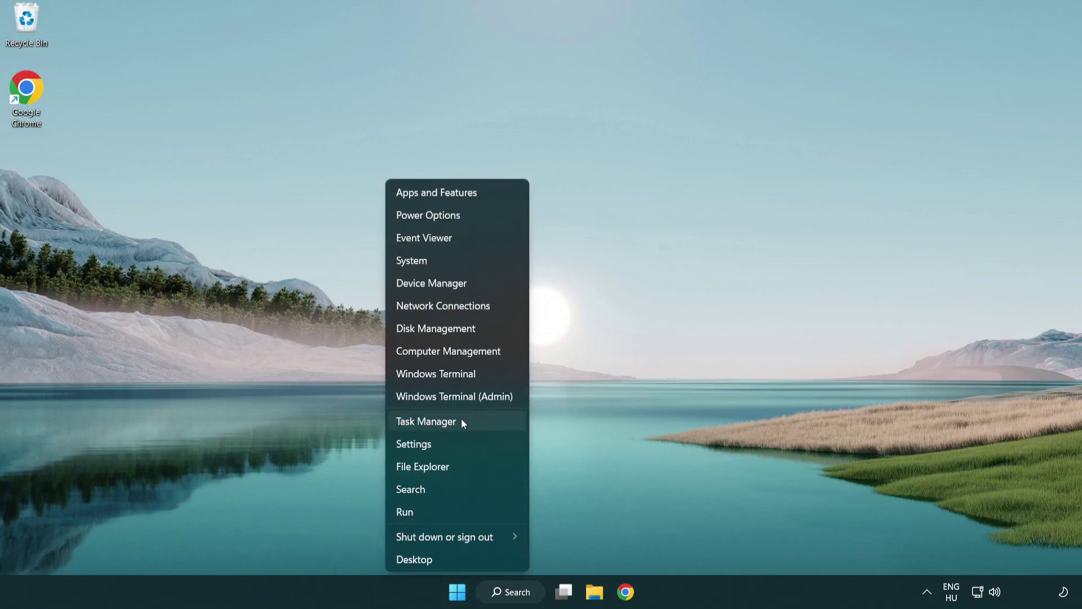
{"action": "left_click", "coordinate": [479, 427]}
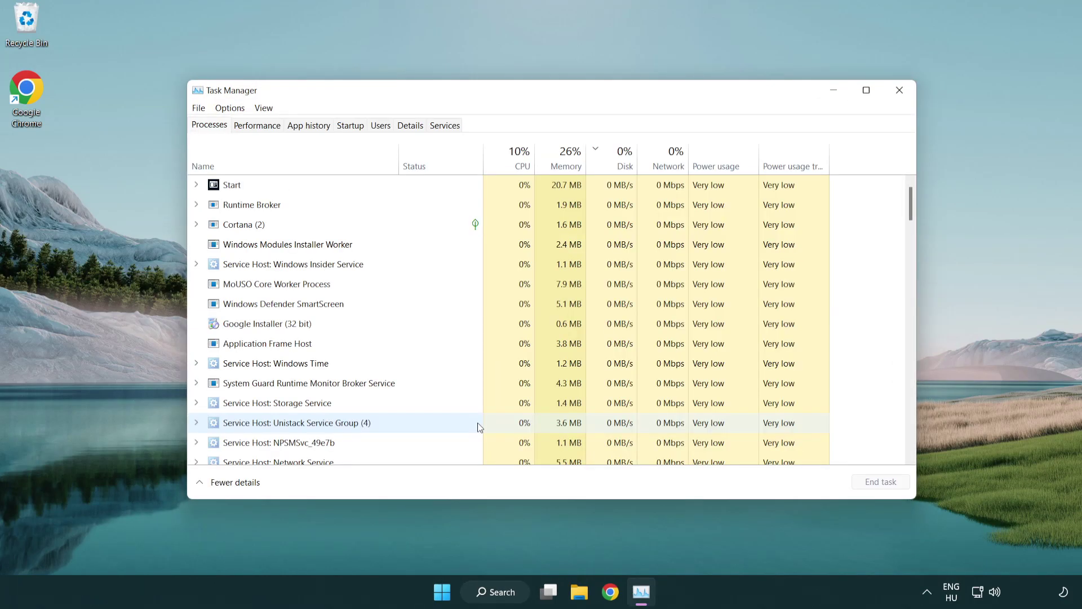
{"action": "left_click", "coordinate": [353, 129]}
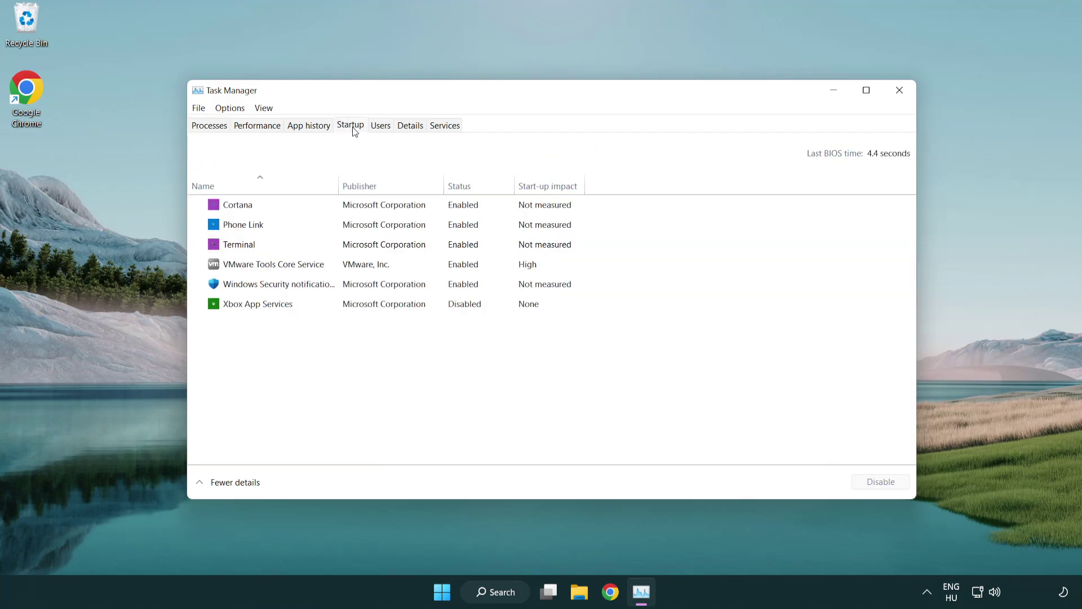
{"action": "left_click", "coordinate": [354, 246]}
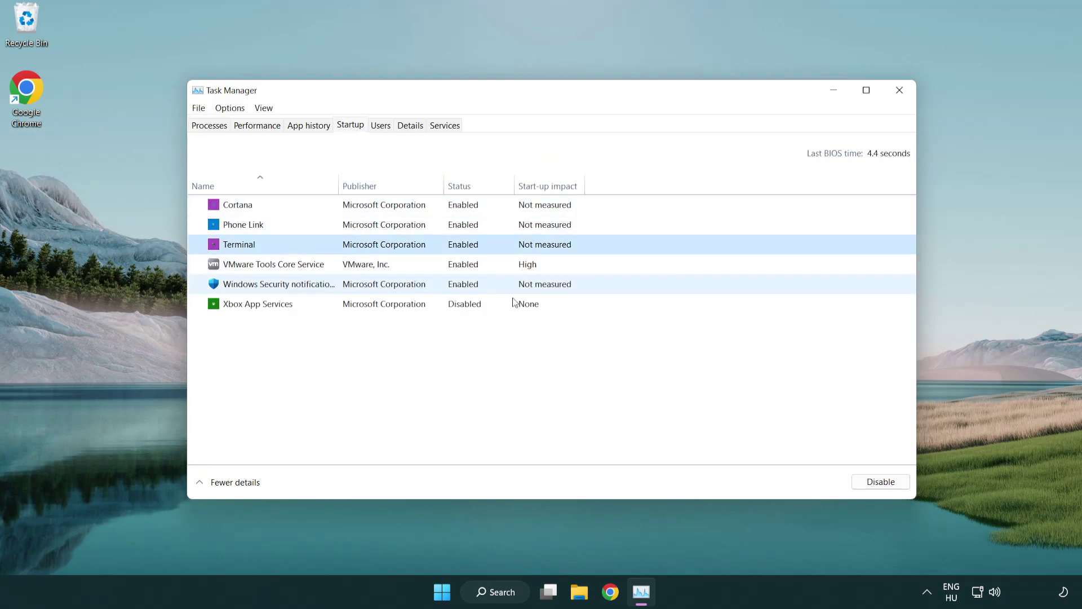
{"action": "left_click", "coordinate": [862, 482]}
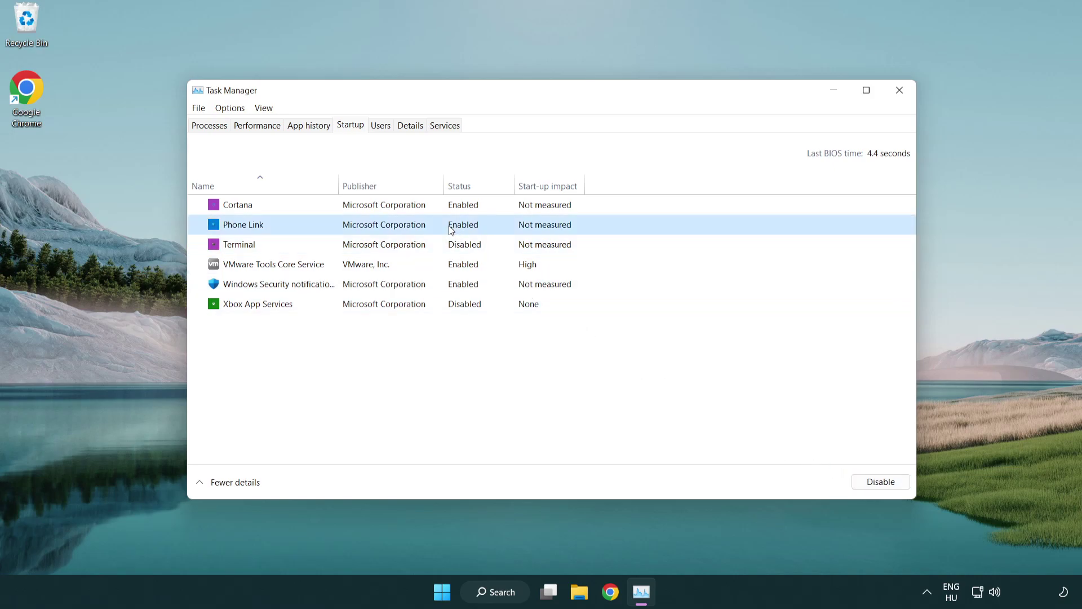
{"action": "left_click", "coordinate": [880, 483]}
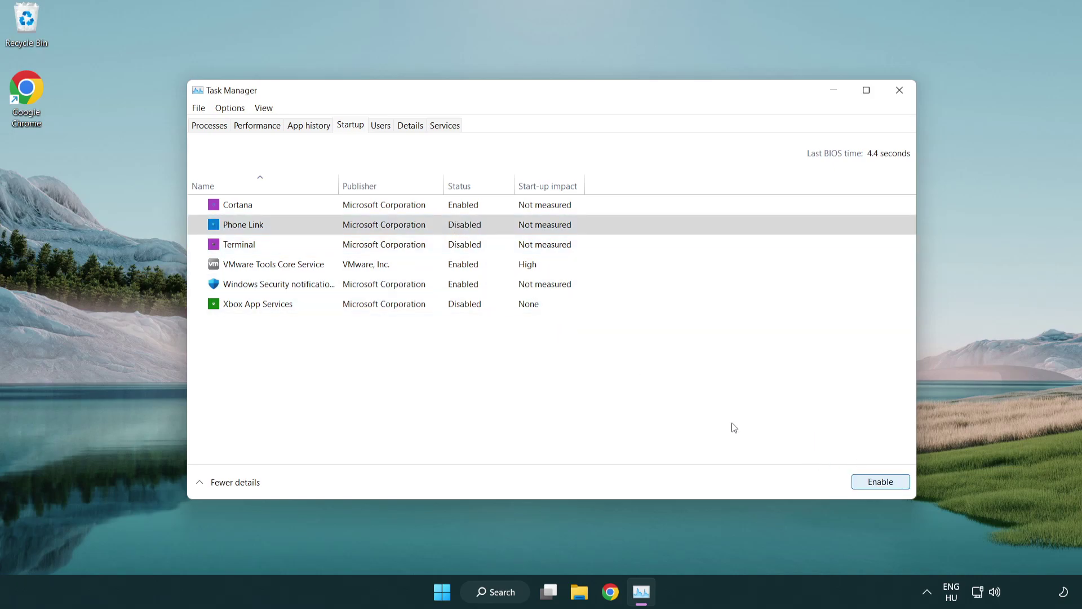
{"action": "left_click", "coordinate": [386, 211]}
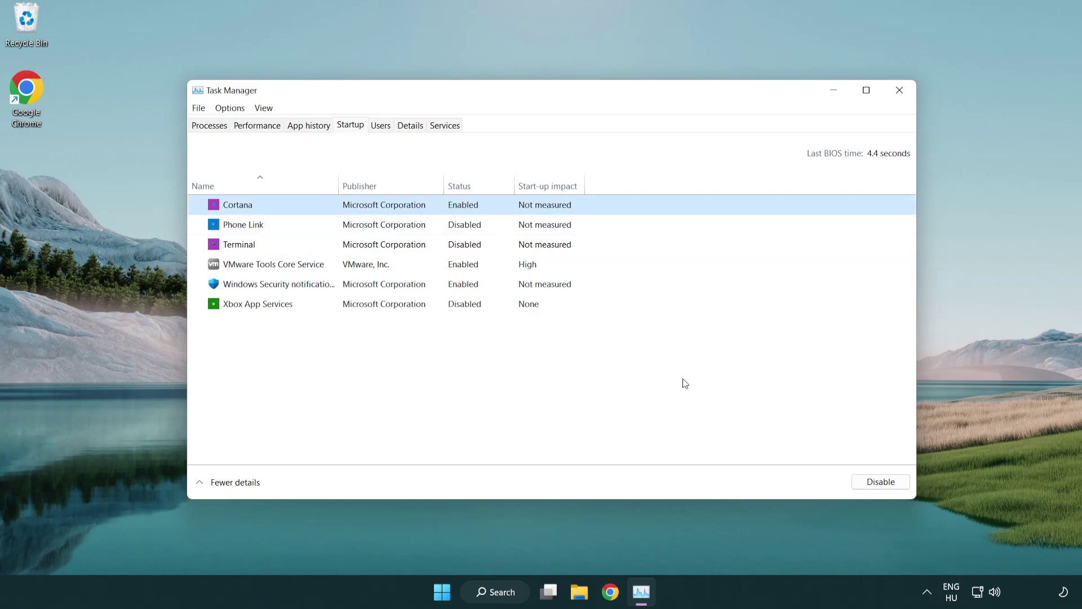
{"action": "left_click", "coordinate": [882, 482]}
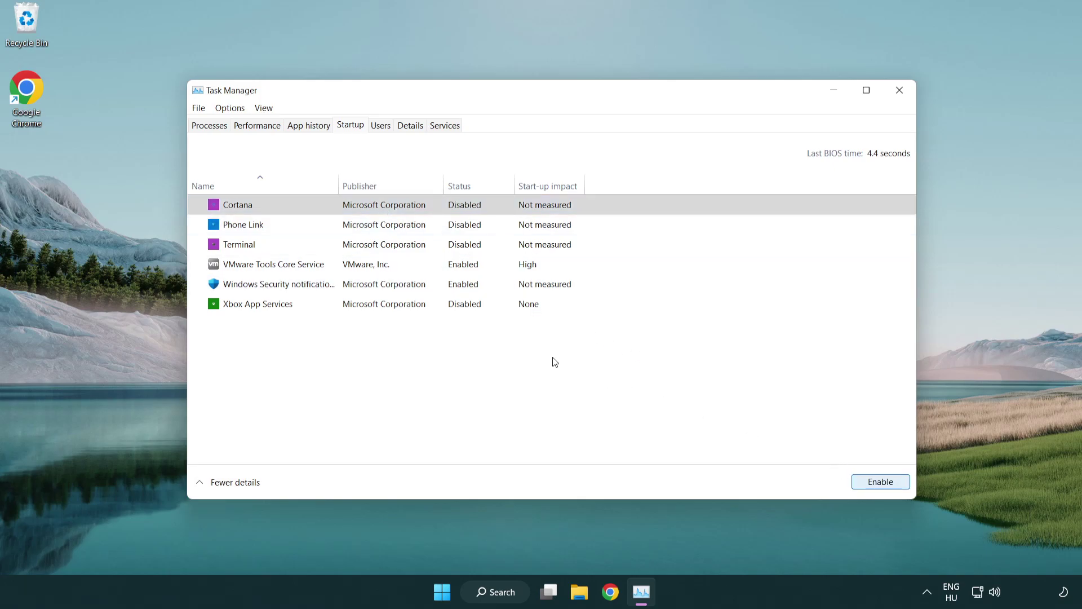
{"action": "left_click", "coordinate": [515, 286]}
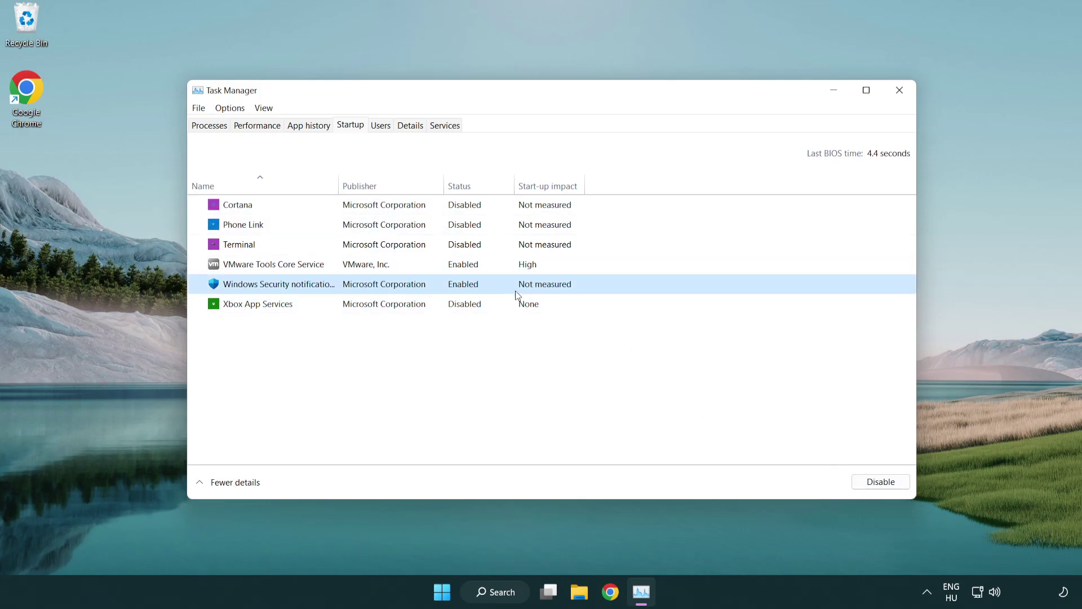
{"action": "left_click", "coordinate": [875, 484]}
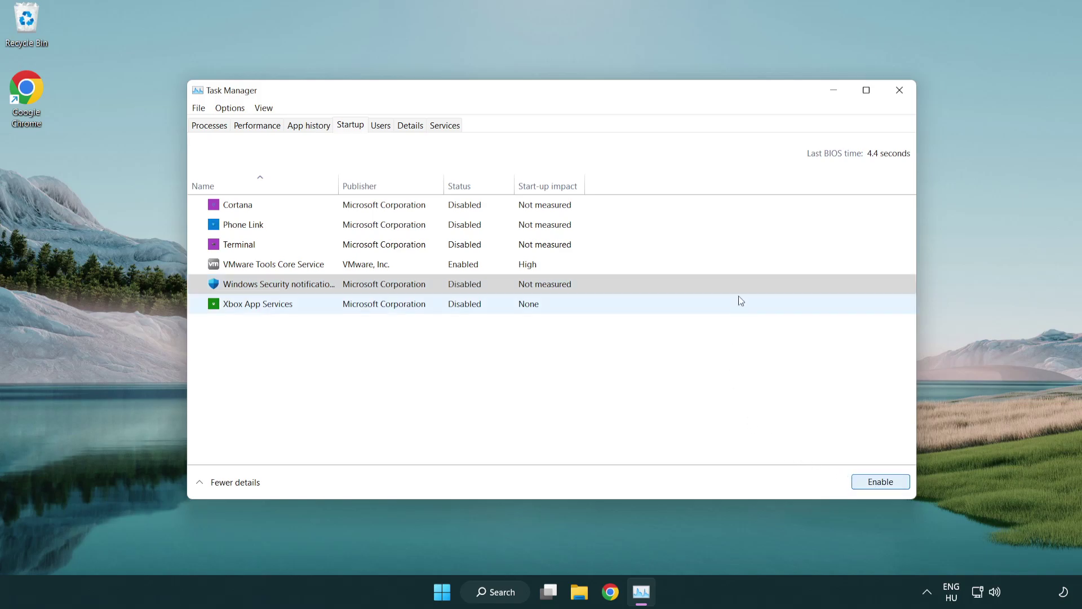
Step: Close Task Manager and return to the DirectX download page in Chrome
{"action": "left_click", "coordinate": [902, 97]}
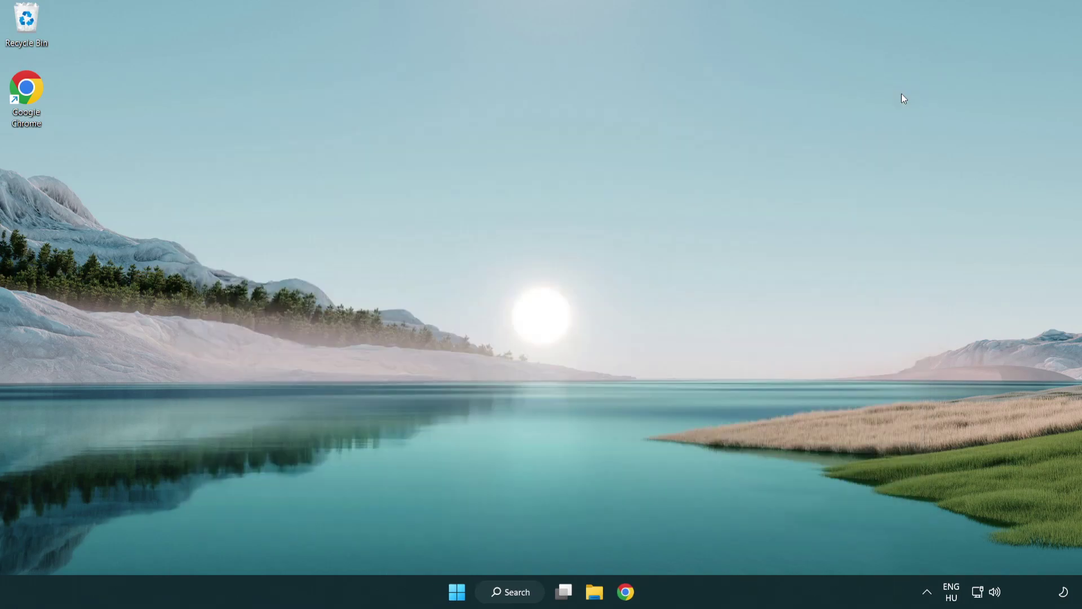
{"action": "left_click", "coordinate": [630, 601]}
{"action": "scroll", "coordinate": [448, 475], "scroll_direction": "up", "scroll_amount": 2}
{"action": "scroll", "coordinate": [448, 475], "scroll_direction": "up", "scroll_amount": 1}
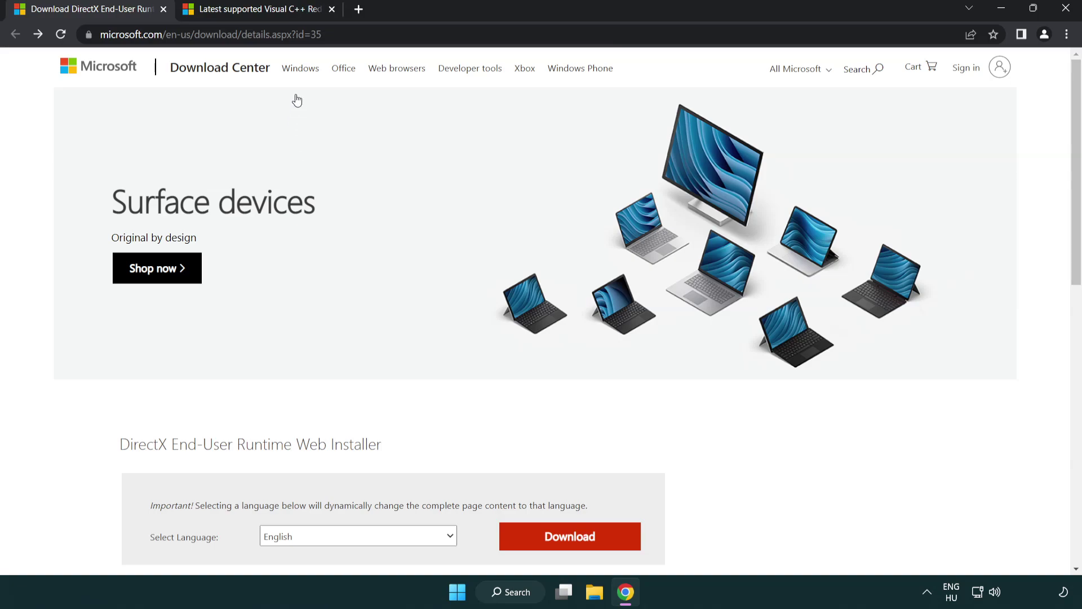
Step: Download the DirectX End-User Runtime Web Installer and run dxwebsetup.exe
{"action": "left_click", "coordinate": [467, 36]}
{"action": "left_click", "coordinate": [468, 37]}
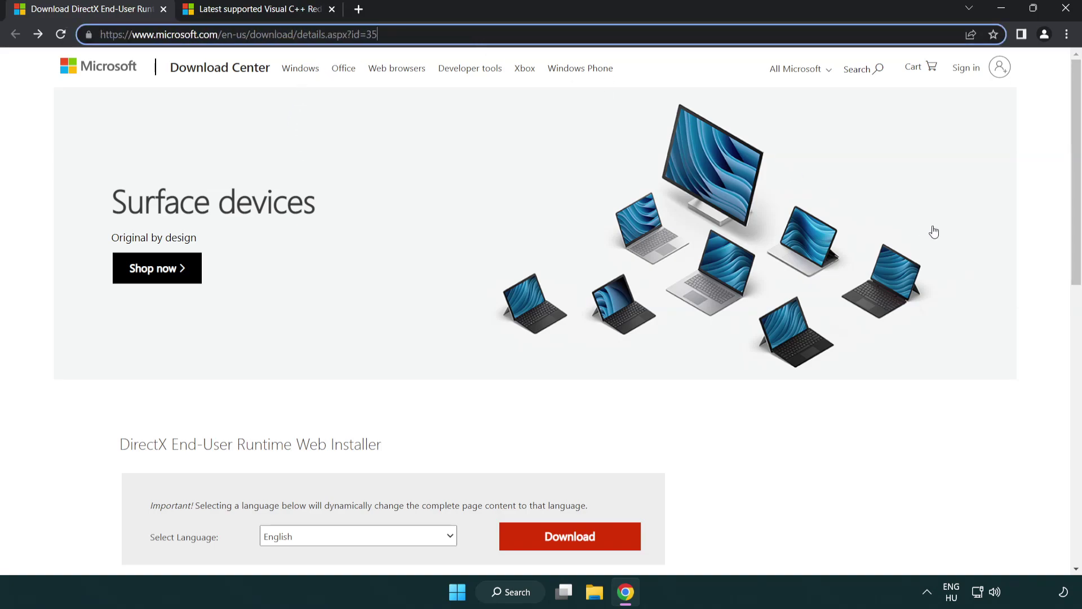
{"action": "left_click", "coordinate": [1038, 246]}
{"action": "left_click_drag", "start_coordinate": [1075, 245], "coordinate": [1073, 314]}
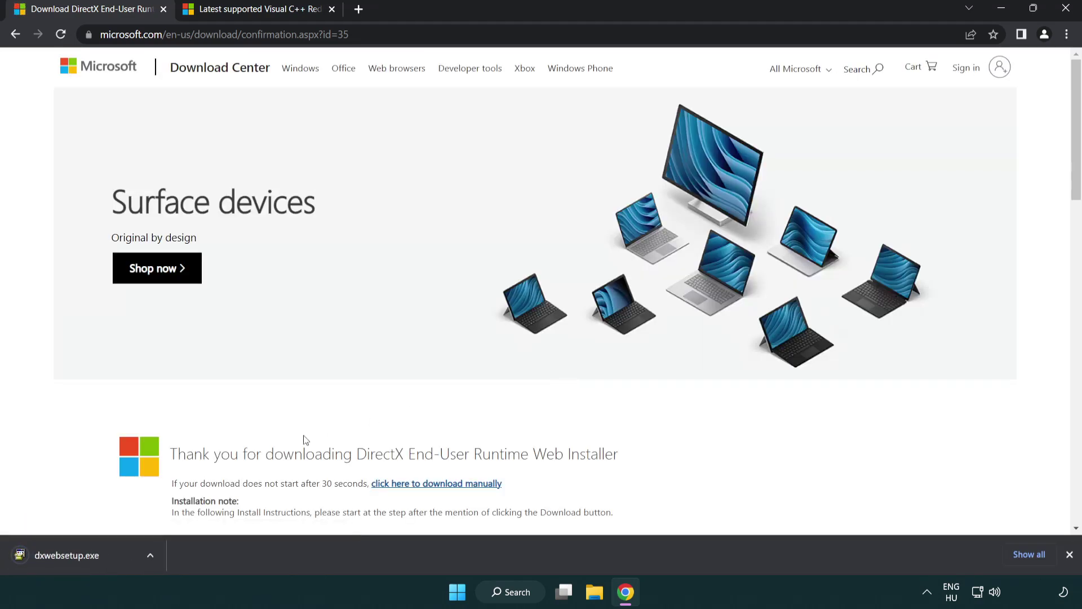
{"action": "left_click", "coordinate": [70, 556]}
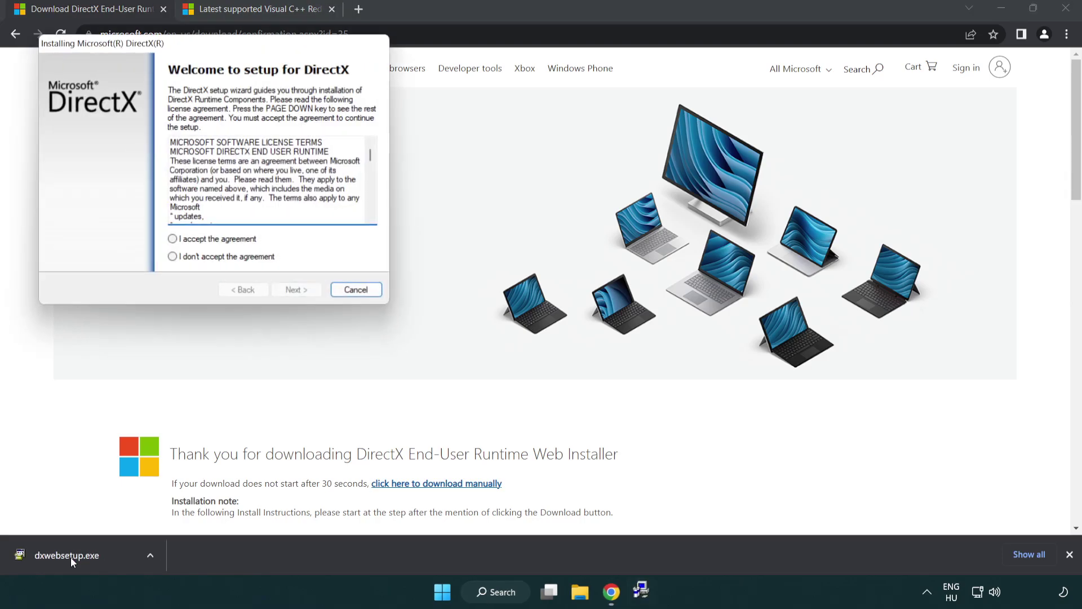
Step: Accept the DirectX license, skip the Bing Bar offer, and finish the setup
{"action": "left_click_drag", "start_coordinate": [164, 51], "coordinate": [475, 167]}
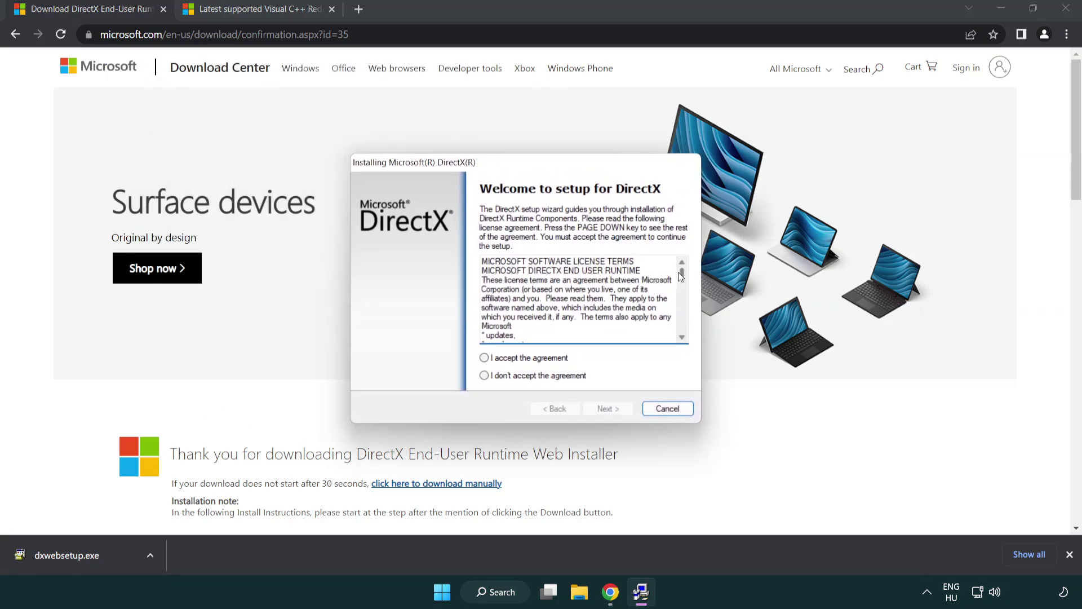
{"action": "left_click_drag", "start_coordinate": [683, 280], "coordinate": [682, 327]}
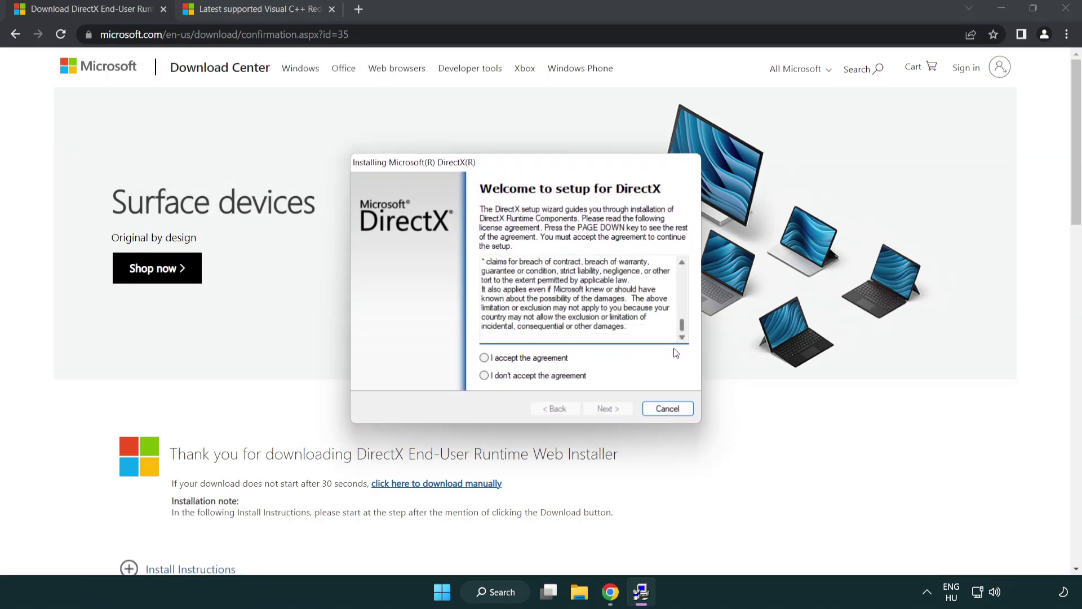
{"action": "left_click", "coordinate": [485, 358]}
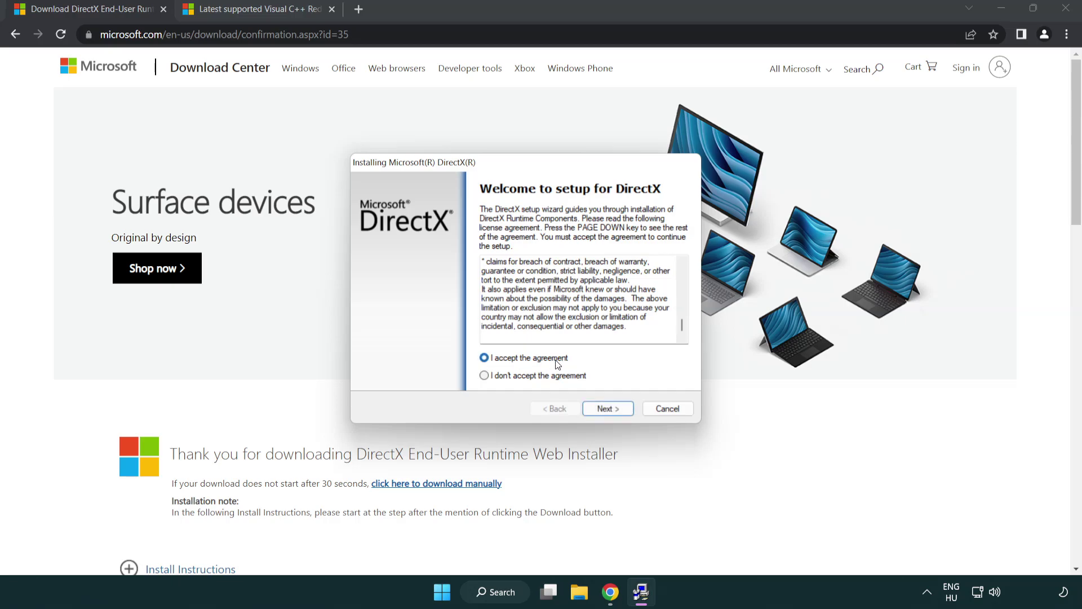
{"action": "left_click", "coordinate": [608, 409]}
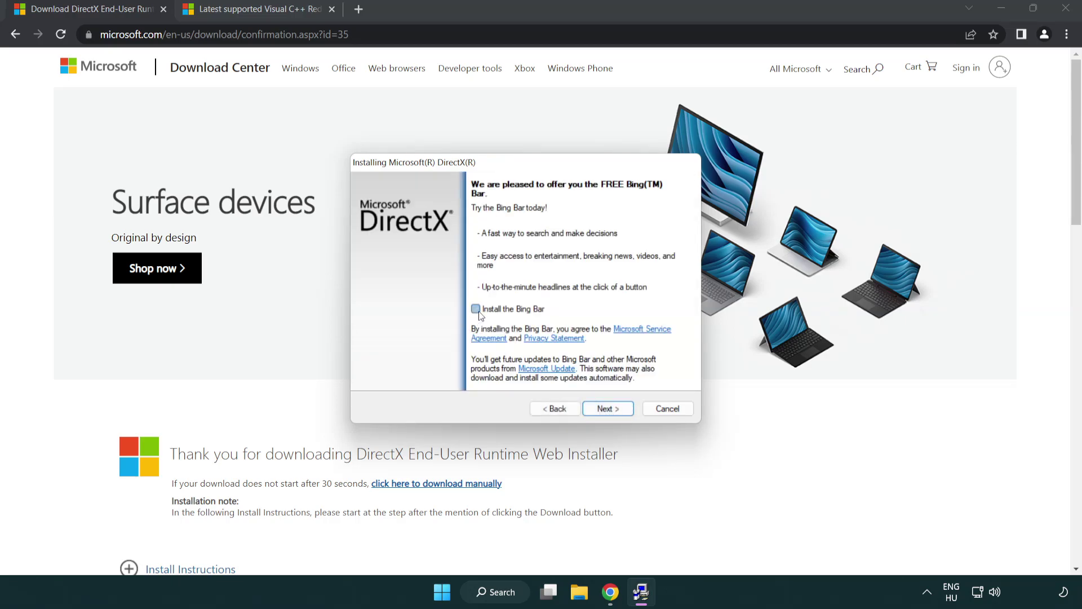
{"action": "left_click", "coordinate": [614, 411]}
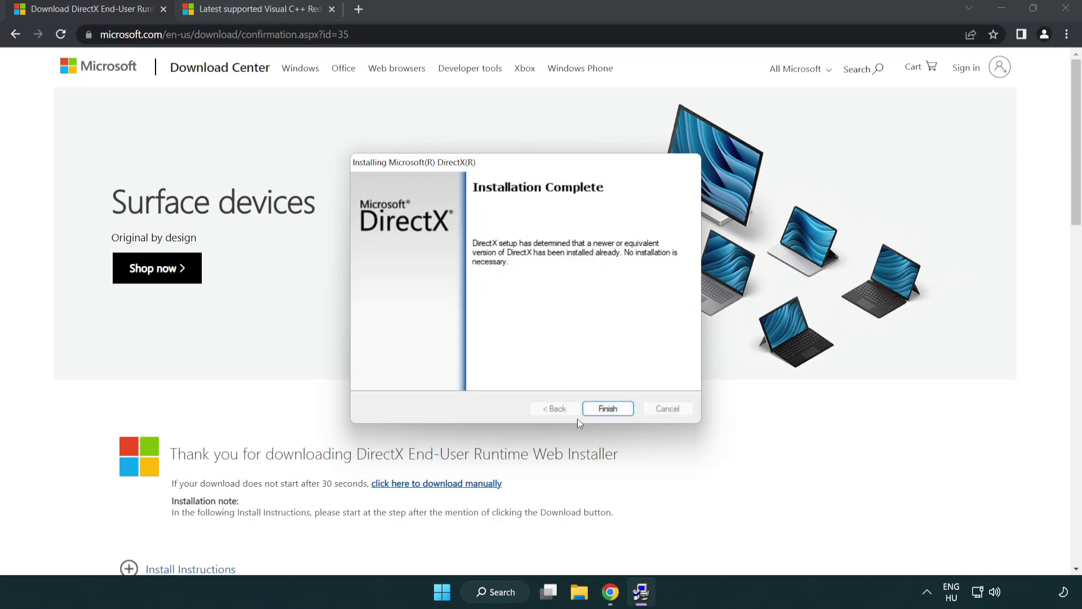
{"action": "left_click", "coordinate": [609, 406]}
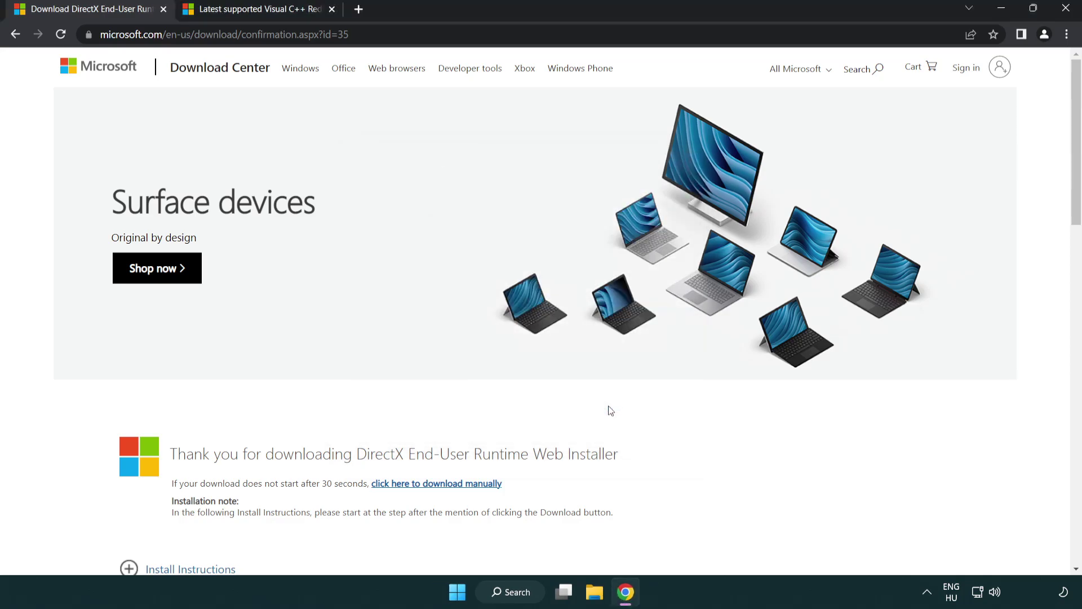
Step: Close the DirectX tab and scroll to the Visual C++ redistributable table
{"action": "left_click", "coordinate": [163, 10]}
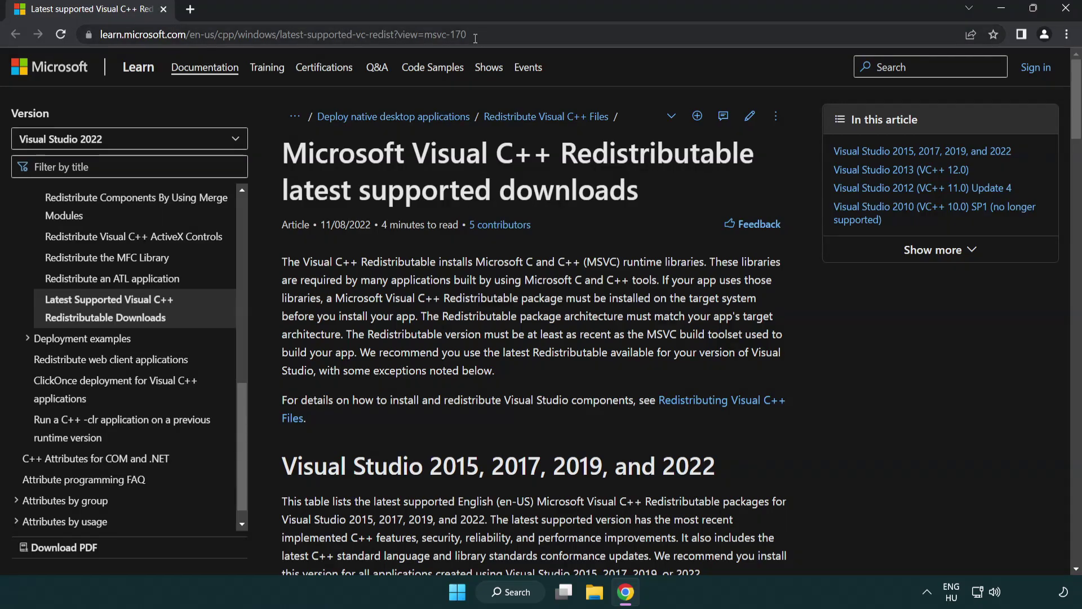
{"action": "left_click_drag", "start_coordinate": [466, 35], "coordinate": [351, 35]}
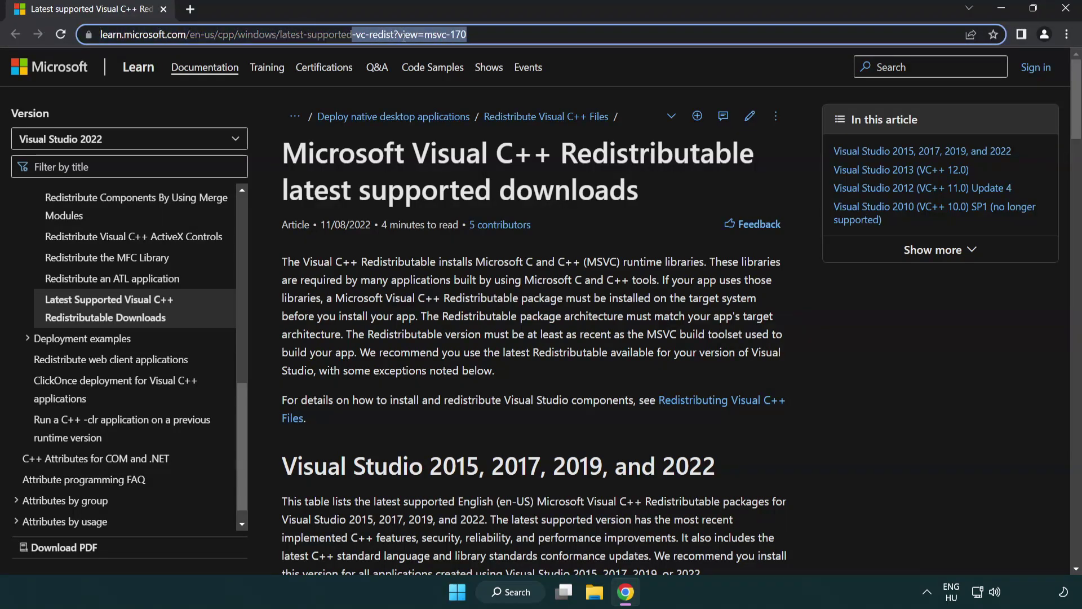
{"action": "left_click", "coordinate": [556, 179]}
{"action": "scroll", "coordinate": [556, 186], "scroll_direction": "down", "scroll_amount": 3}
{"action": "scroll", "coordinate": [556, 185], "scroll_direction": "down", "scroll_amount": 3}
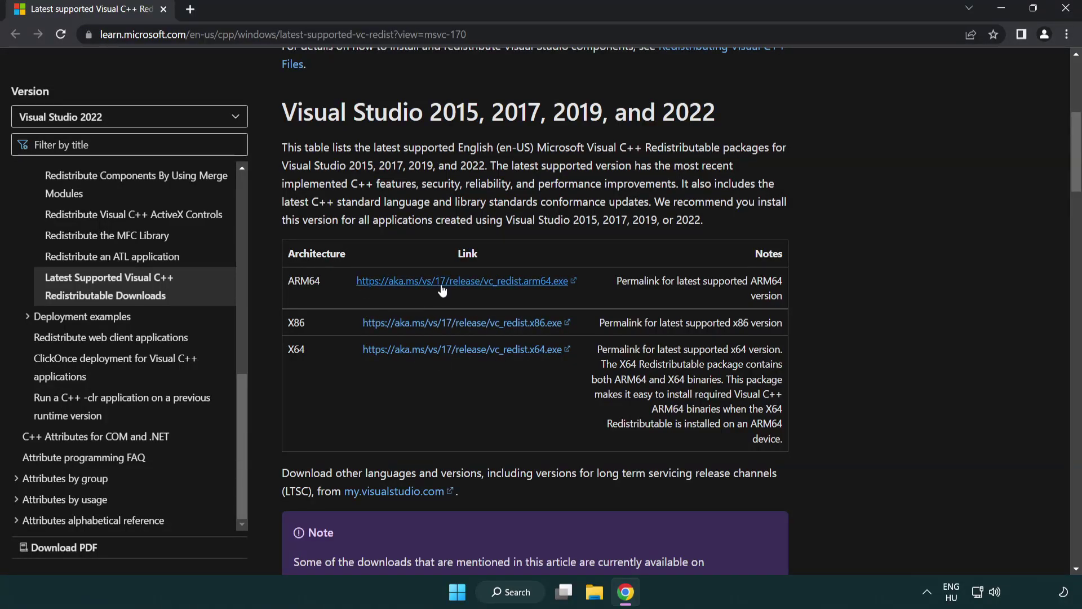
Step: Download the ARM64 and x64 redistributables and launch the ARM64 installer
{"action": "left_click", "coordinate": [448, 325]}
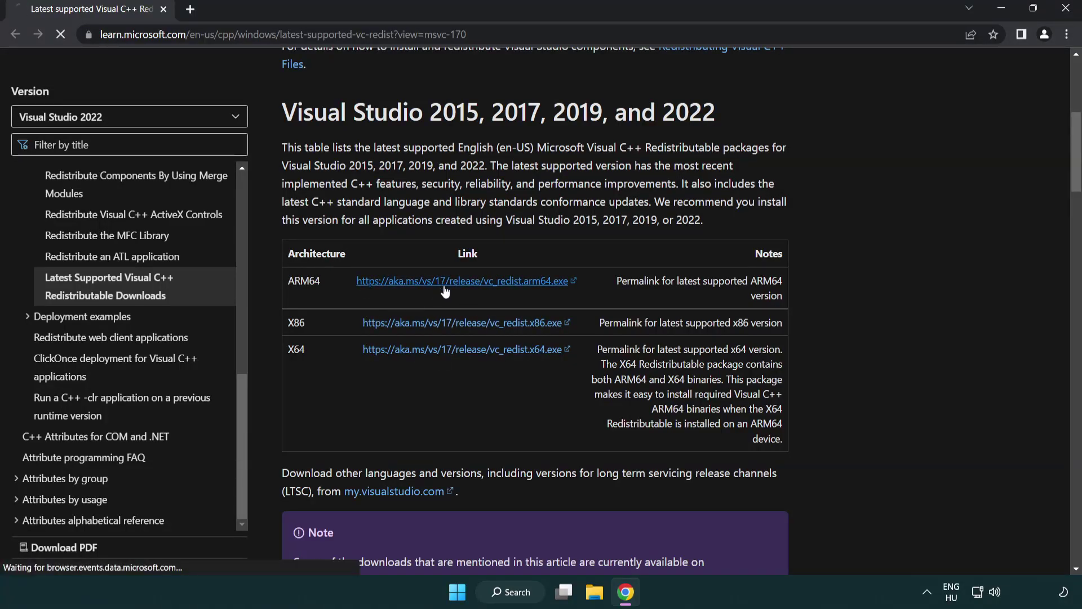
{"action": "left_click", "coordinate": [451, 350]}
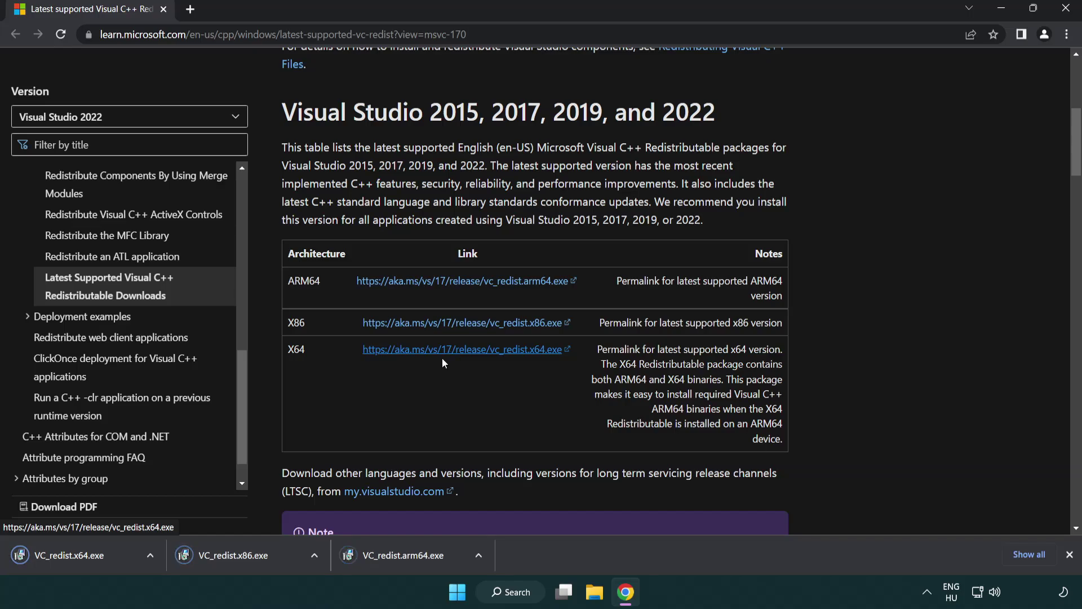
{"action": "left_click", "coordinate": [414, 563]}
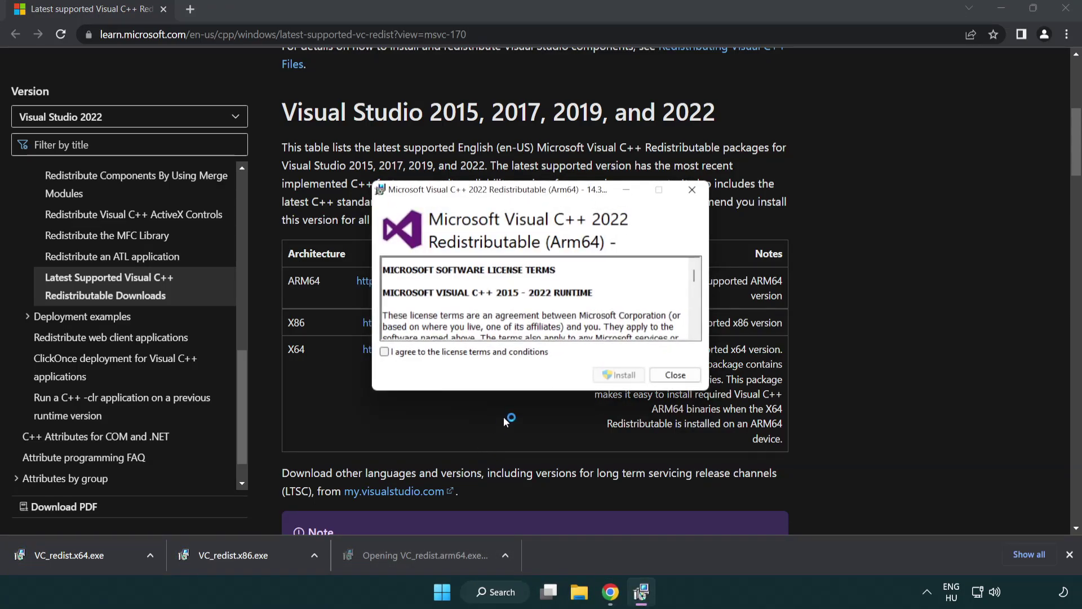
Step: Accept the Arm64 license terms, attempt the install, and dismiss the failed setup
{"action": "left_click_drag", "start_coordinate": [694, 272], "coordinate": [703, 329]}
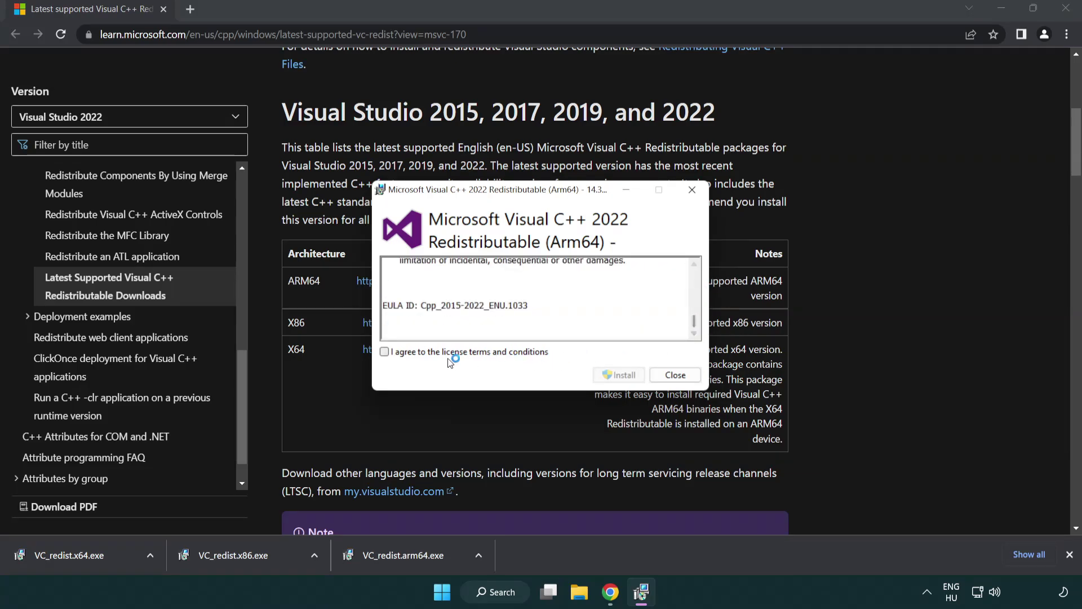
{"action": "left_click", "coordinate": [384, 352]}
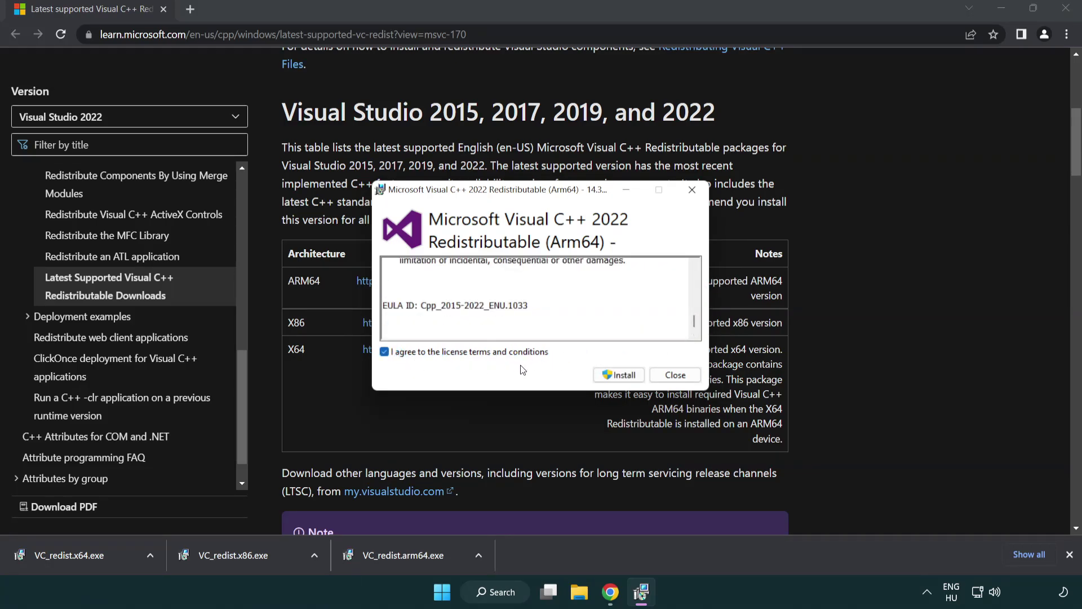
{"action": "left_click", "coordinate": [604, 374]}
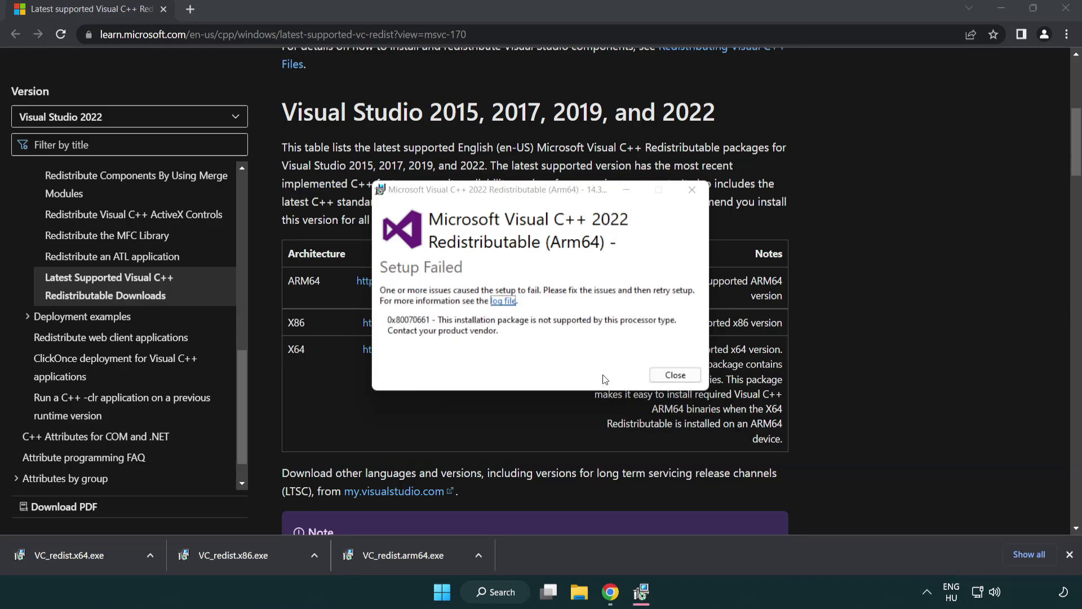
{"action": "left_click", "coordinate": [675, 376]}
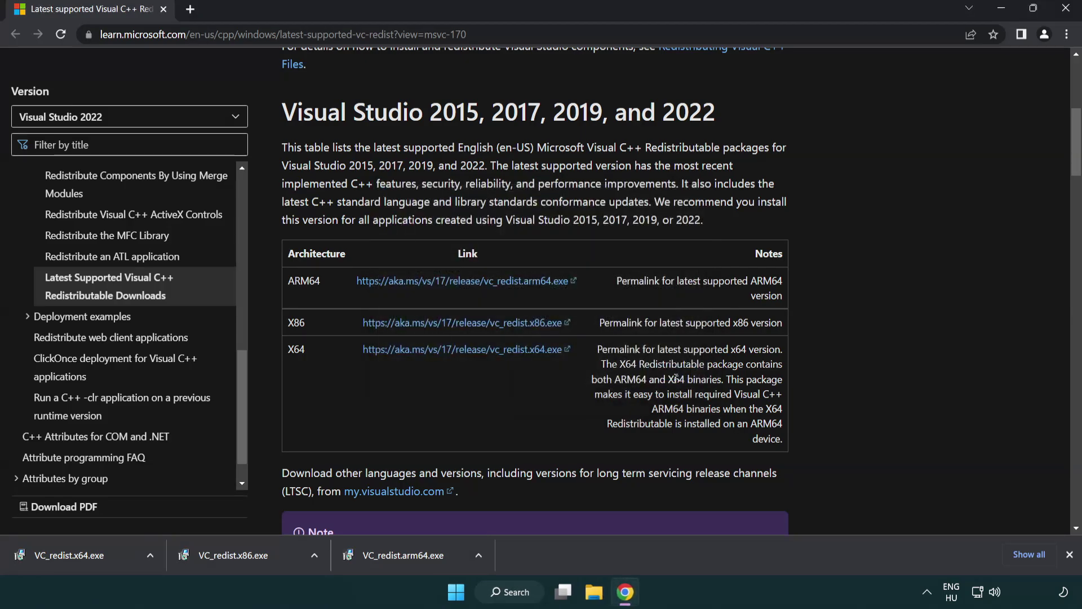
Step: Install the x86 and x64 redistributables, then close Chrome
{"action": "left_click", "coordinate": [242, 562]}
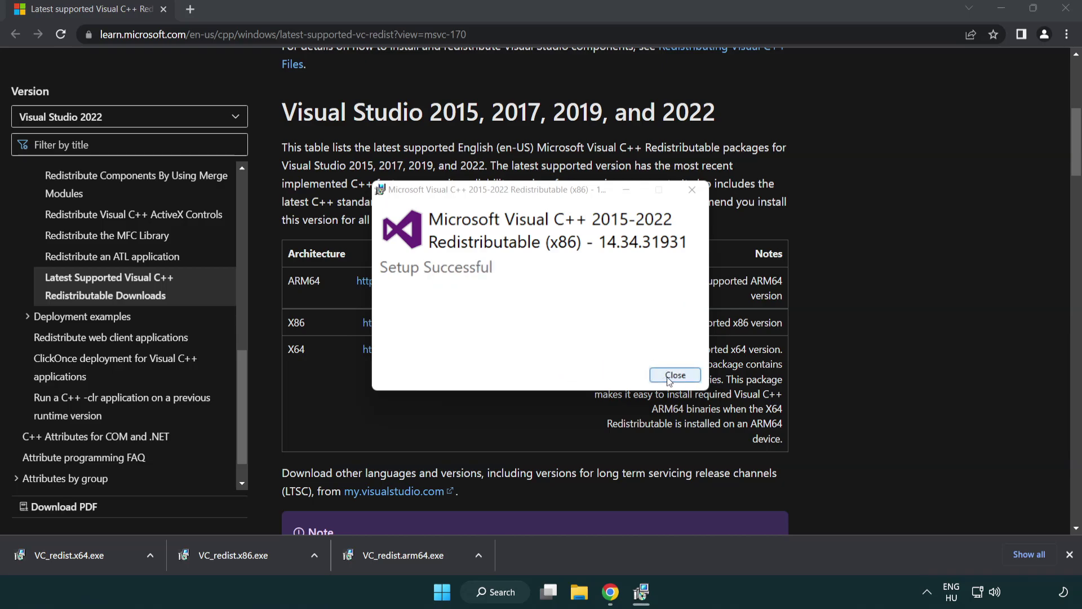
{"action": "left_click", "coordinate": [676, 376]}
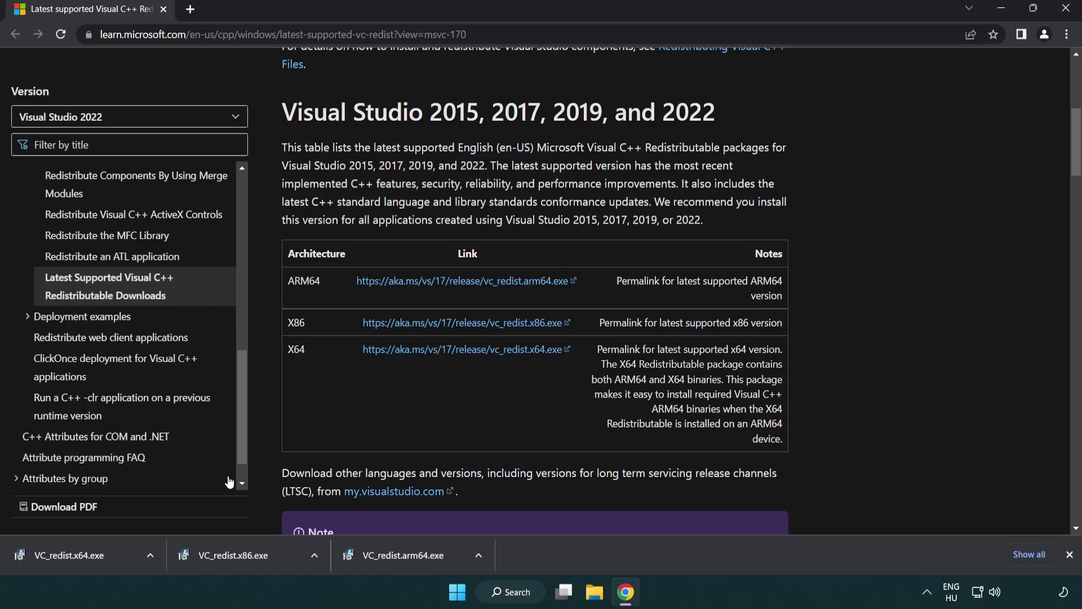
{"action": "left_click", "coordinate": [81, 553]}
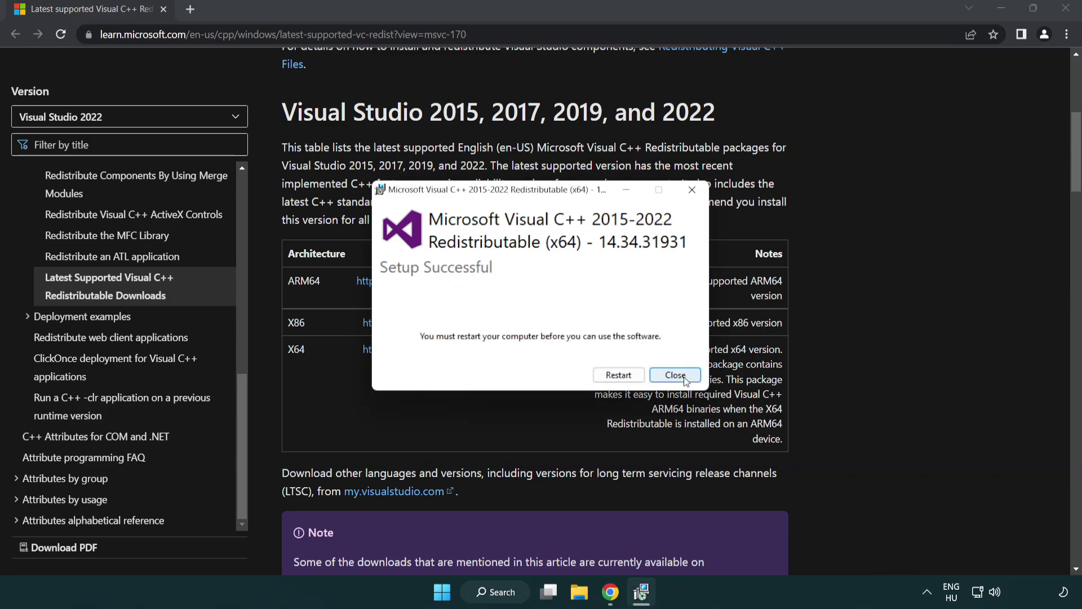
{"action": "left_click", "coordinate": [675, 375]}
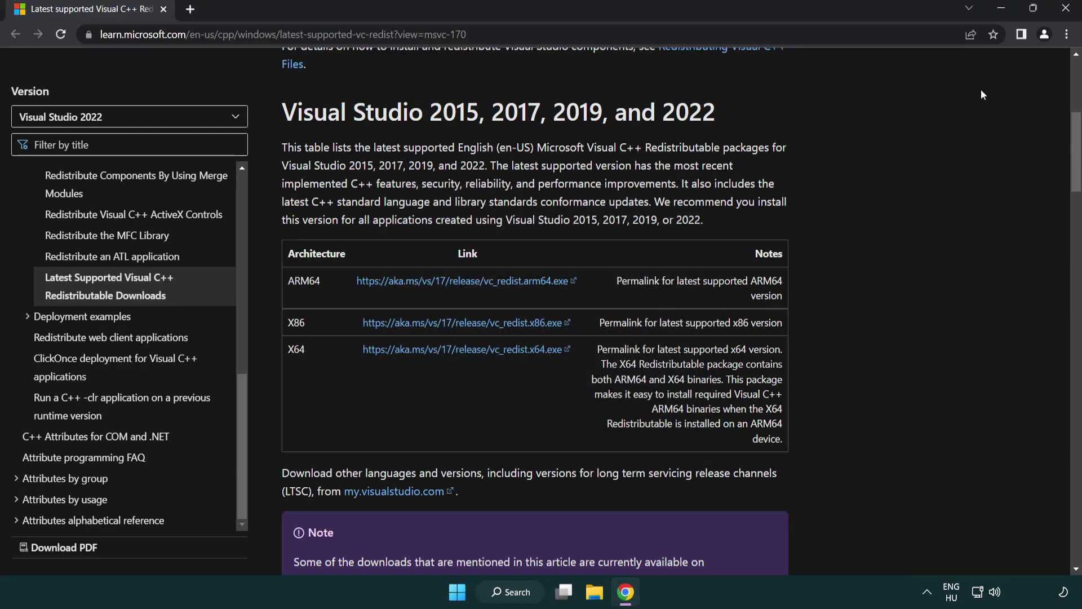
{"action": "left_click", "coordinate": [1067, 10]}
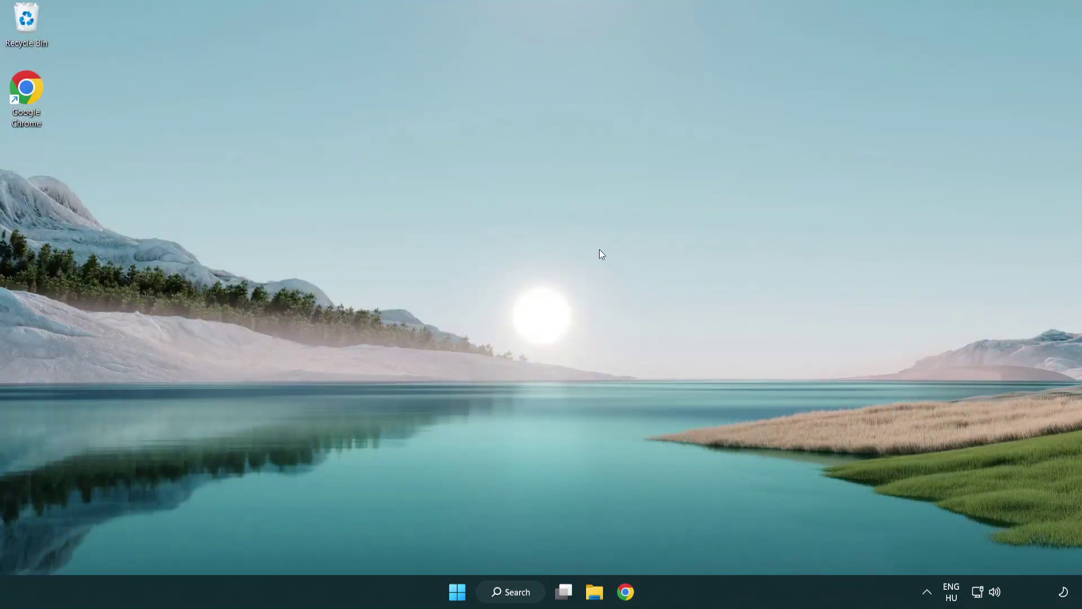
Step: Search 'cmd' and run Command Prompt as administrator
{"action": "left_click", "coordinate": [503, 593]}
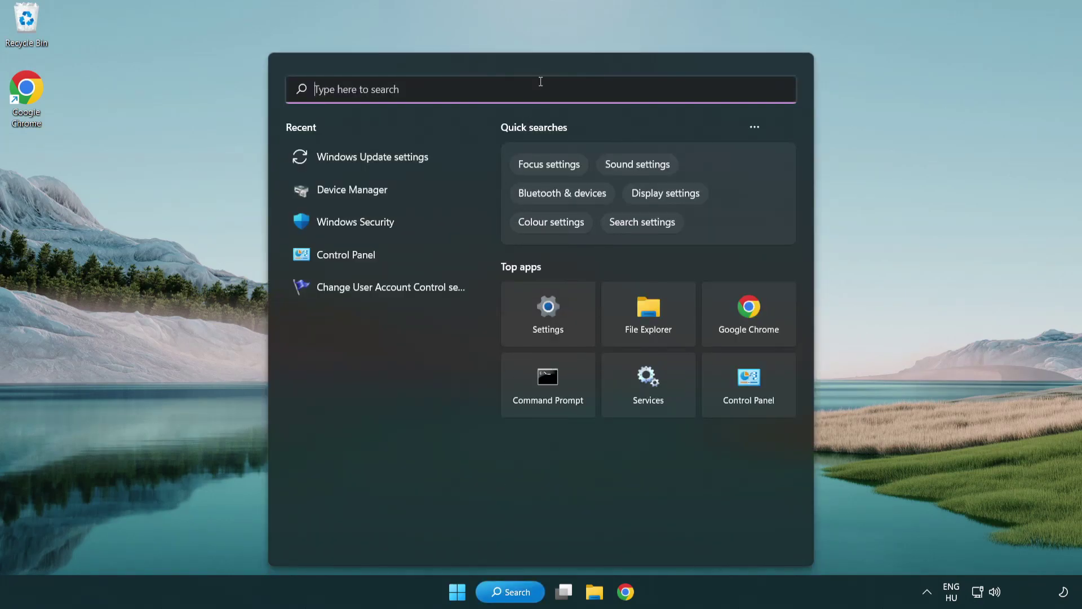
{"action": "type", "text": "cmd"}
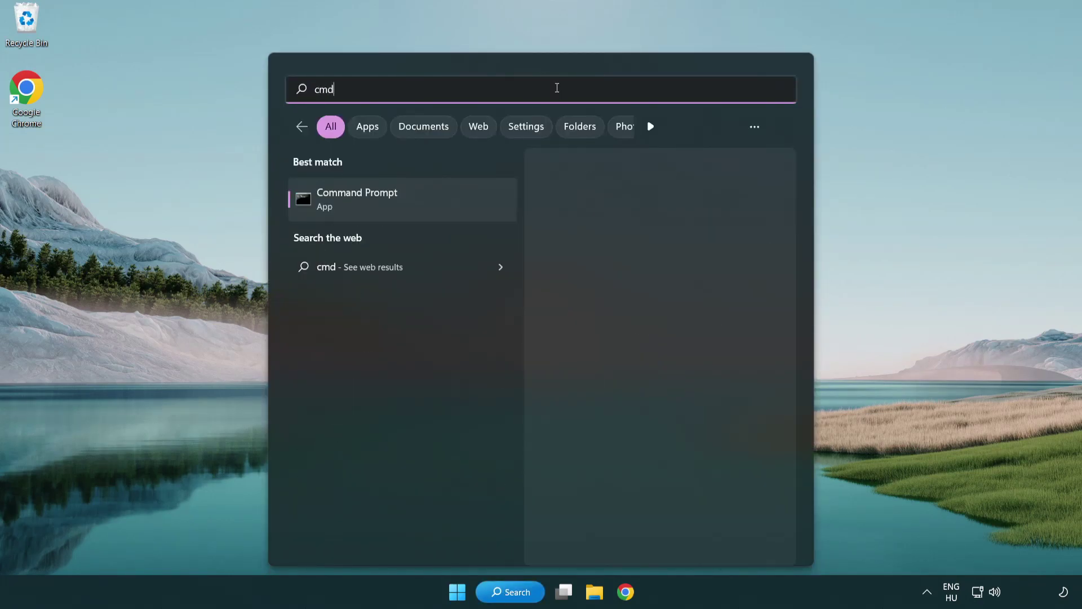
{"action": "right_click", "coordinate": [414, 204]}
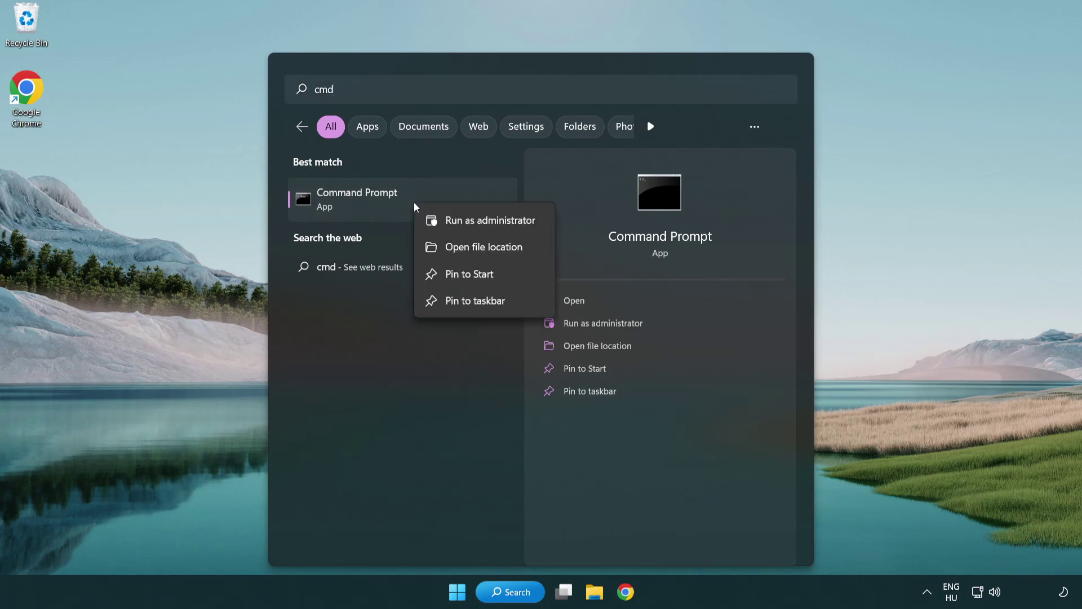
{"action": "left_click", "coordinate": [488, 225]}
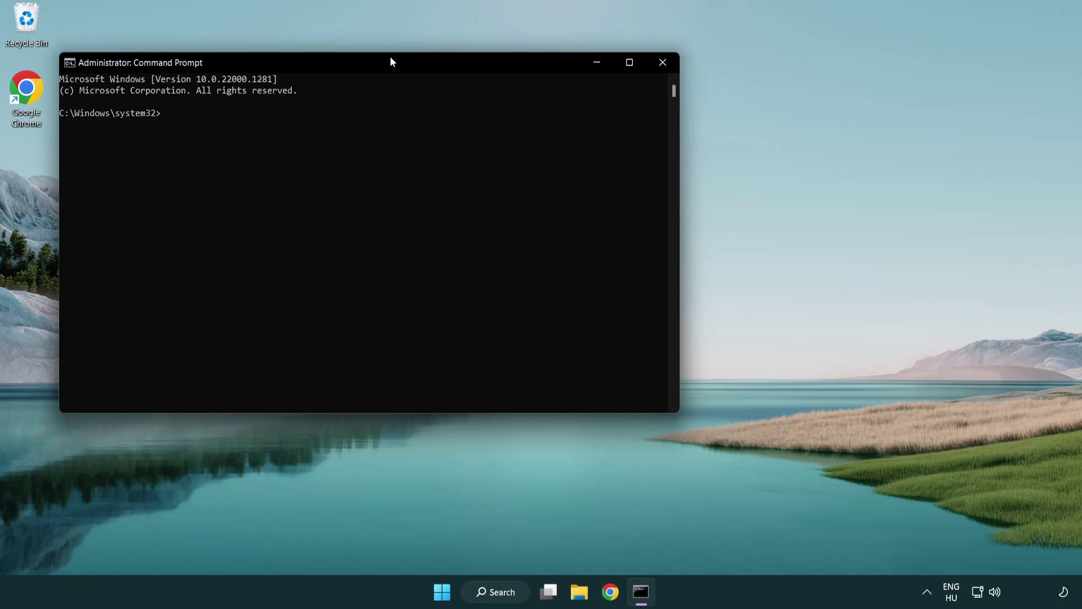
{"action": "left_click_drag", "start_coordinate": [391, 59], "coordinate": [545, 112]}
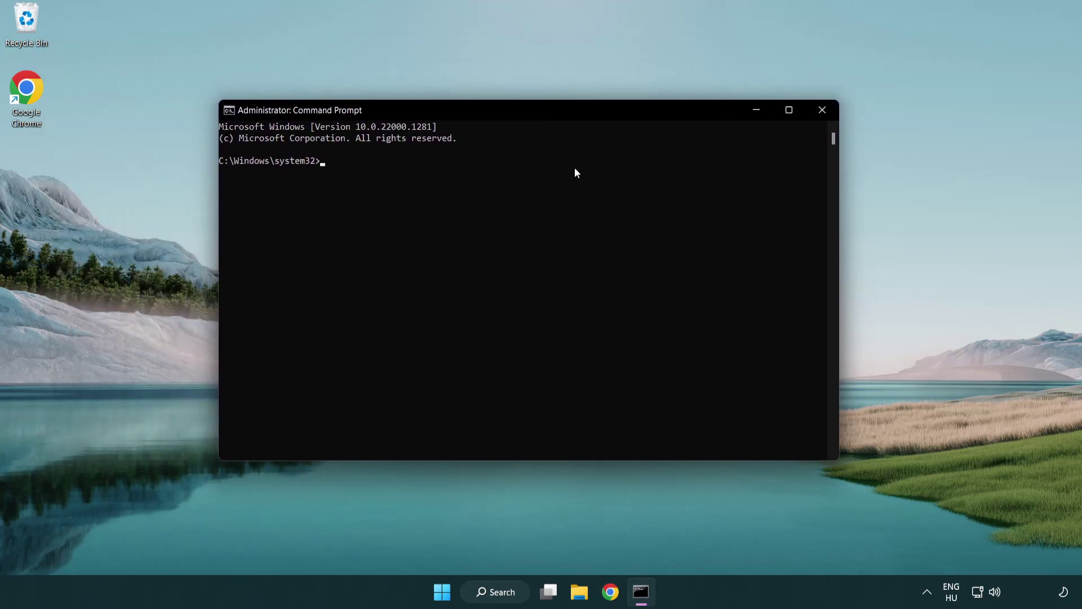
Step: Run sfc /scannow and close the window once no integrity violations are found
{"action": "type", "text": "sfc /"}
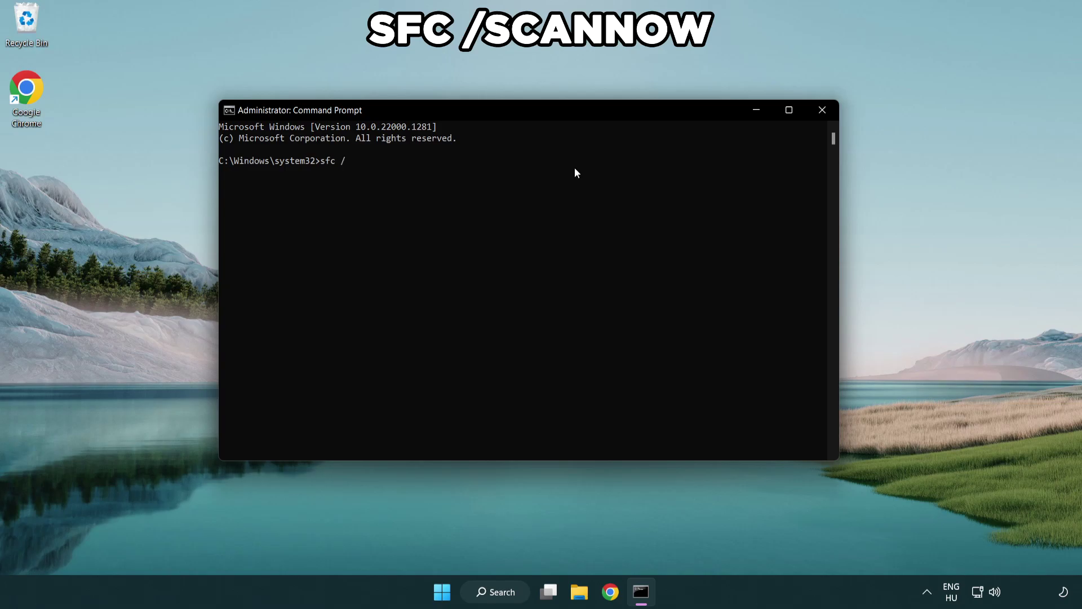
{"action": "type", "text": "scannow"}
{"action": "key", "text": "Return"}
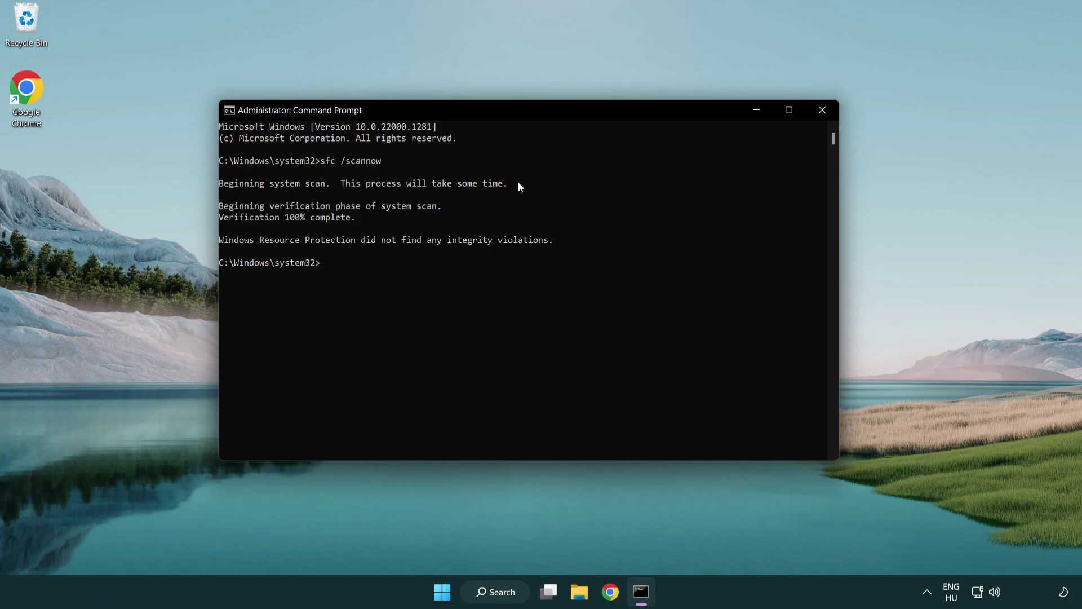
{"action": "left_click", "coordinate": [822, 110]}
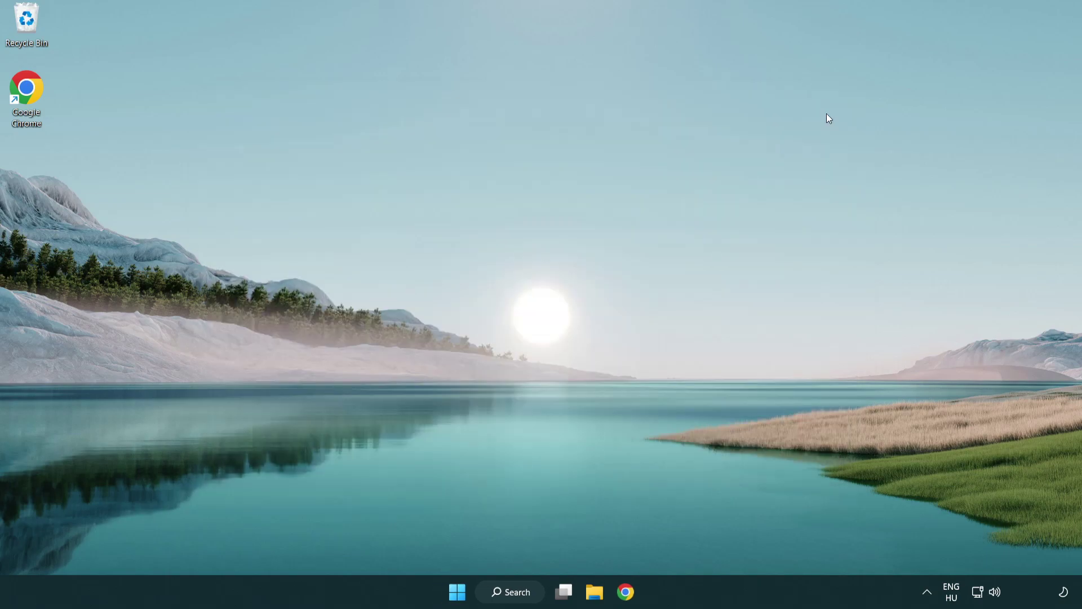
{"action": "key", "text": "super"}
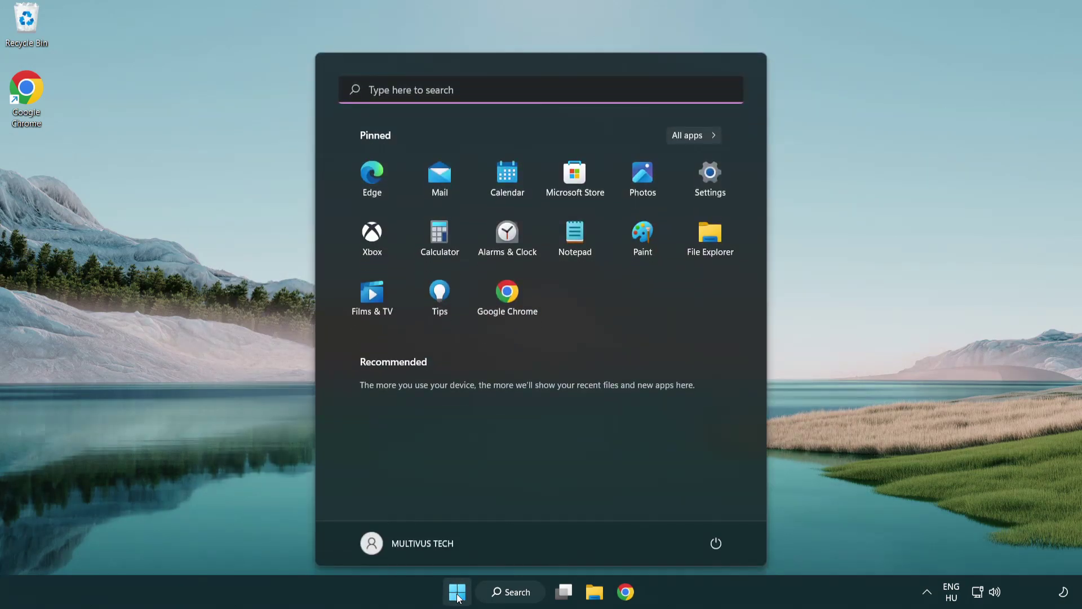
{"action": "left_click", "coordinate": [716, 542]}
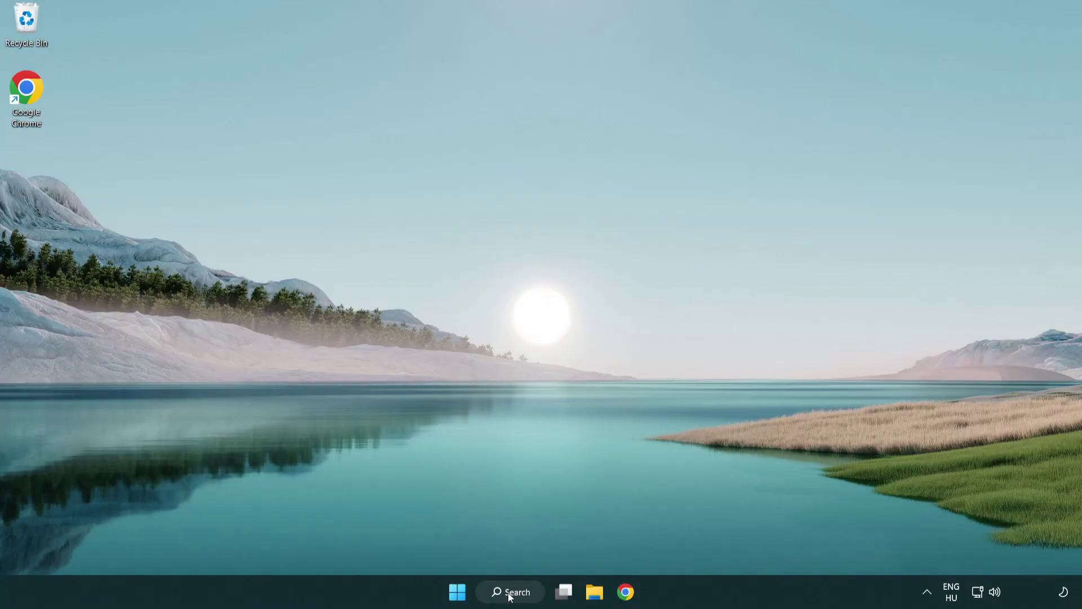
Step: Search 'security' and open the Windows Security app
{"action": "left_click", "coordinate": [516, 600]}
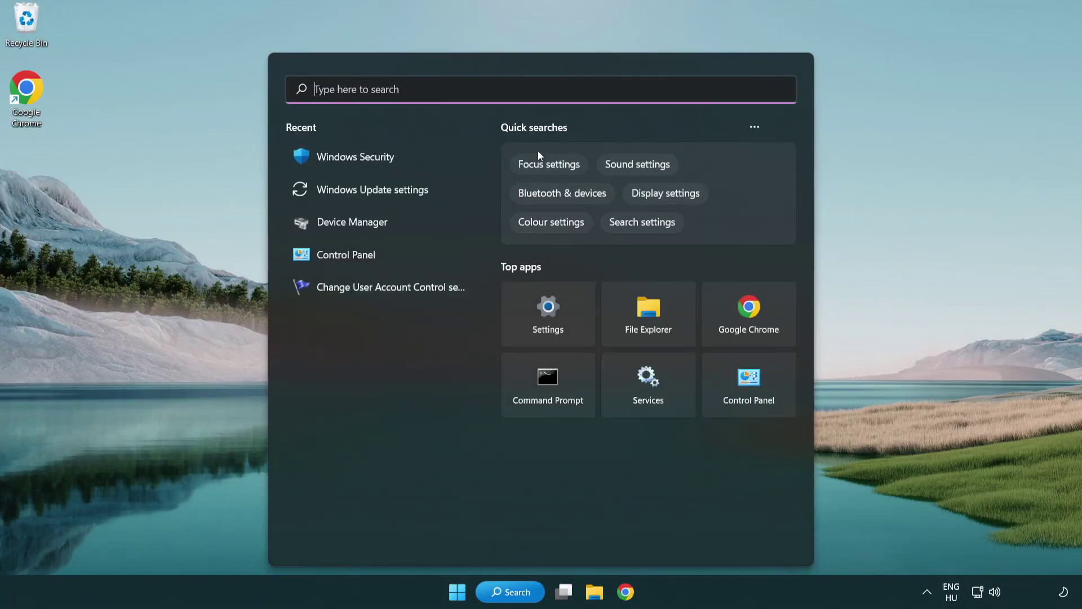
{"action": "type", "text": "sec"}
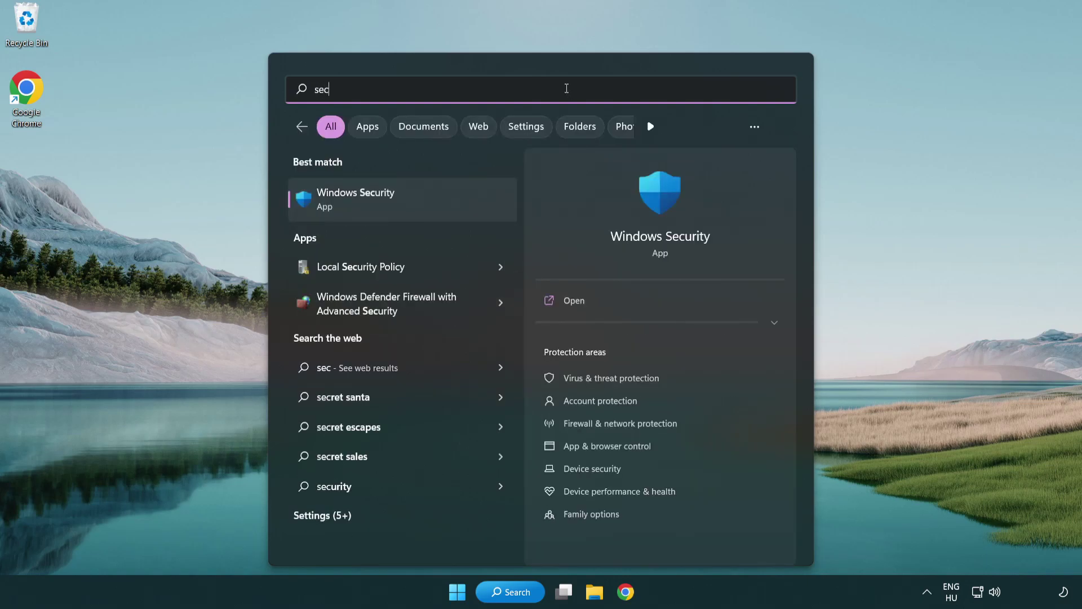
{"action": "type", "text": "uri"}
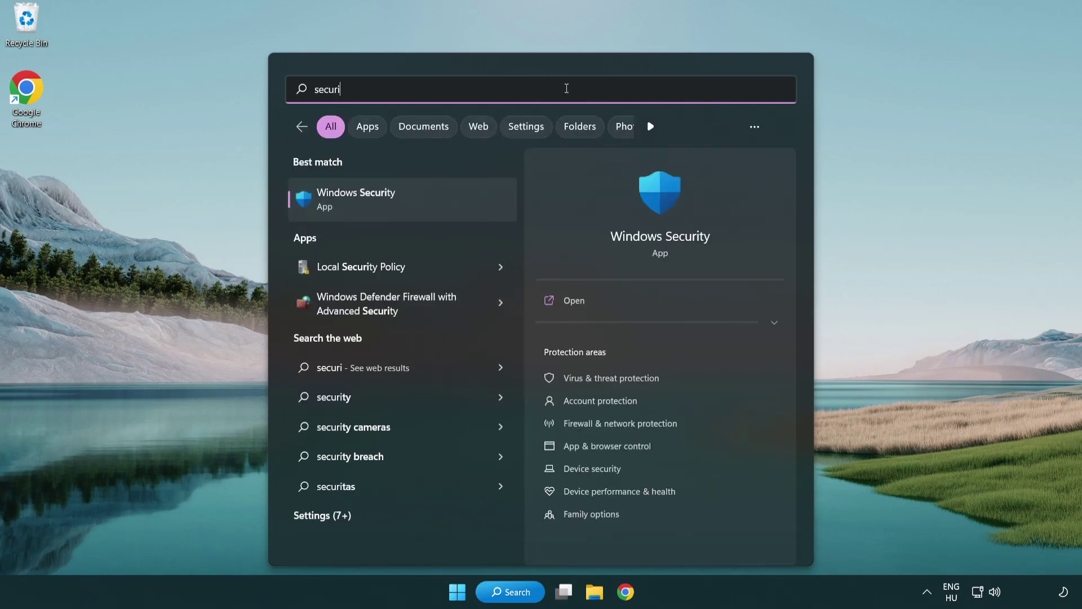
{"action": "type", "text": "ty"}
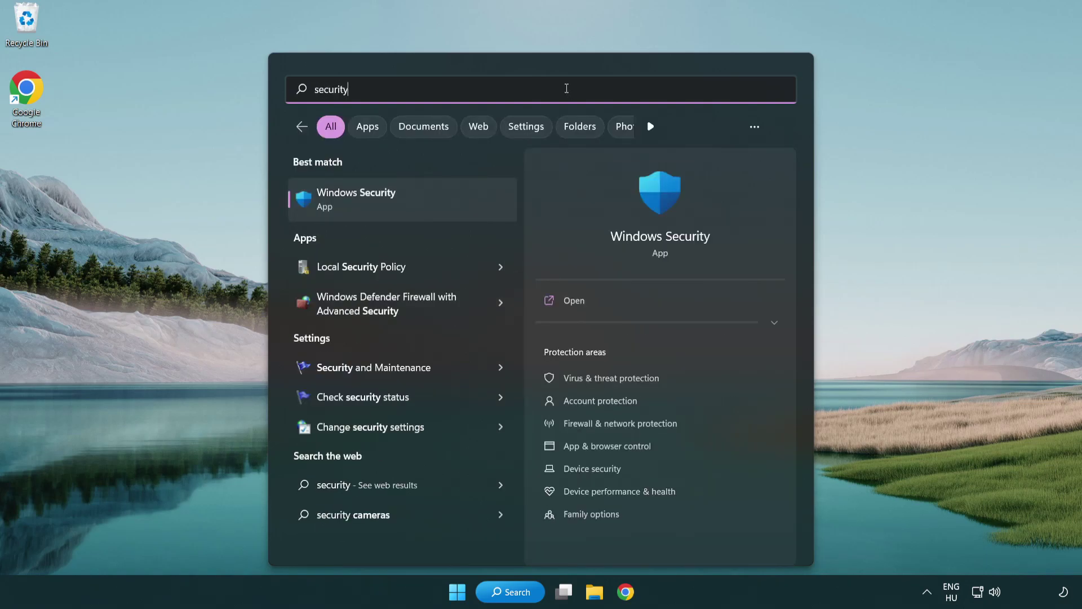
{"action": "left_click", "coordinate": [443, 209]}
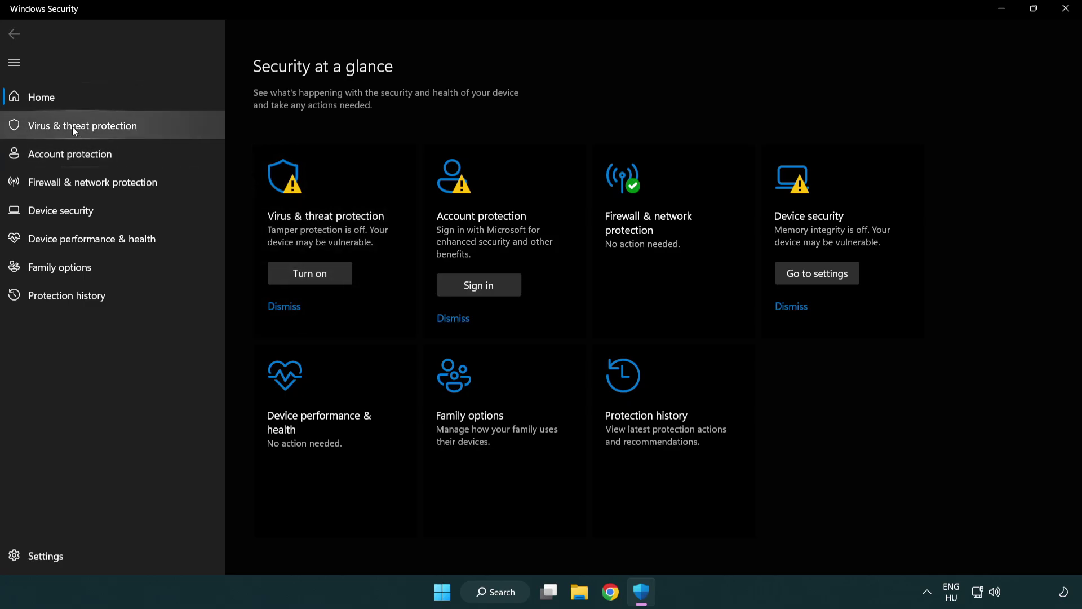
Step: Go to Virus & threat protection settings and open Add or remove exclusions
{"action": "left_click", "coordinate": [166, 129]}
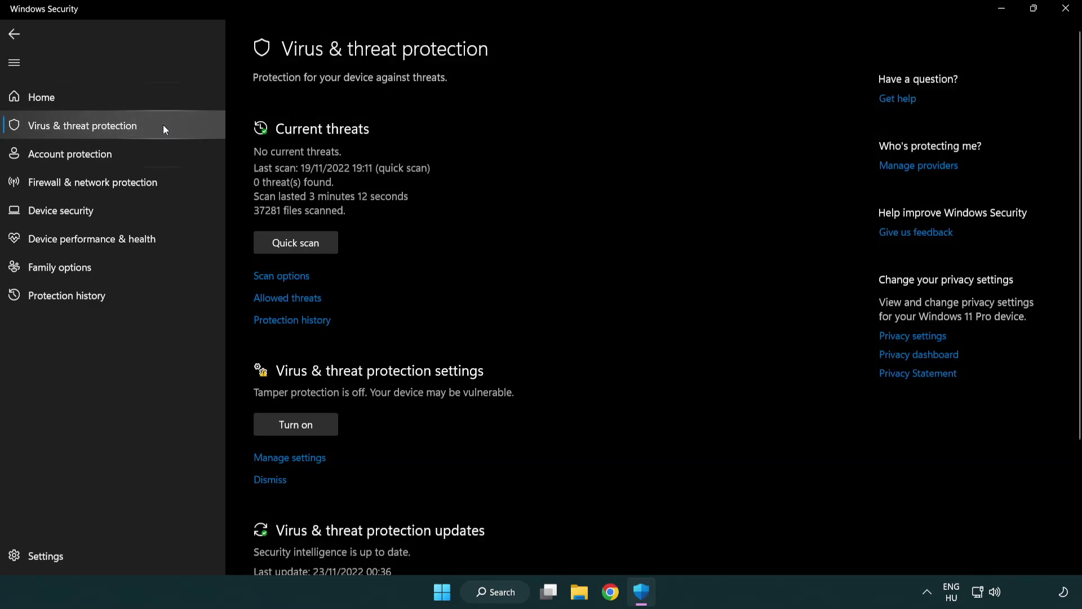
{"action": "scroll", "coordinate": [304, 226], "scroll_direction": "down", "scroll_amount": 2}
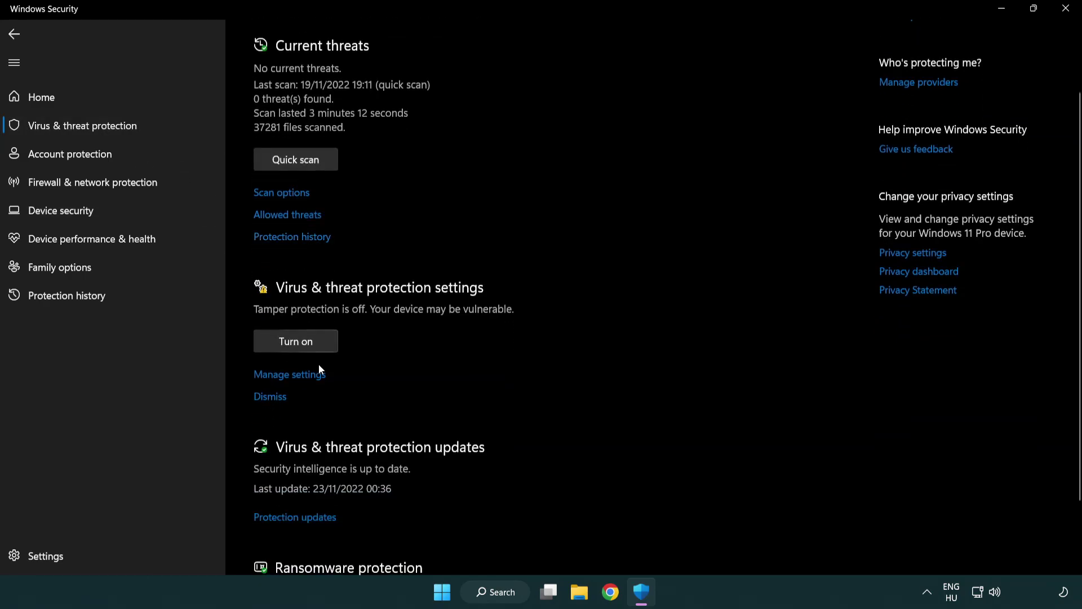
{"action": "left_click", "coordinate": [288, 376]}
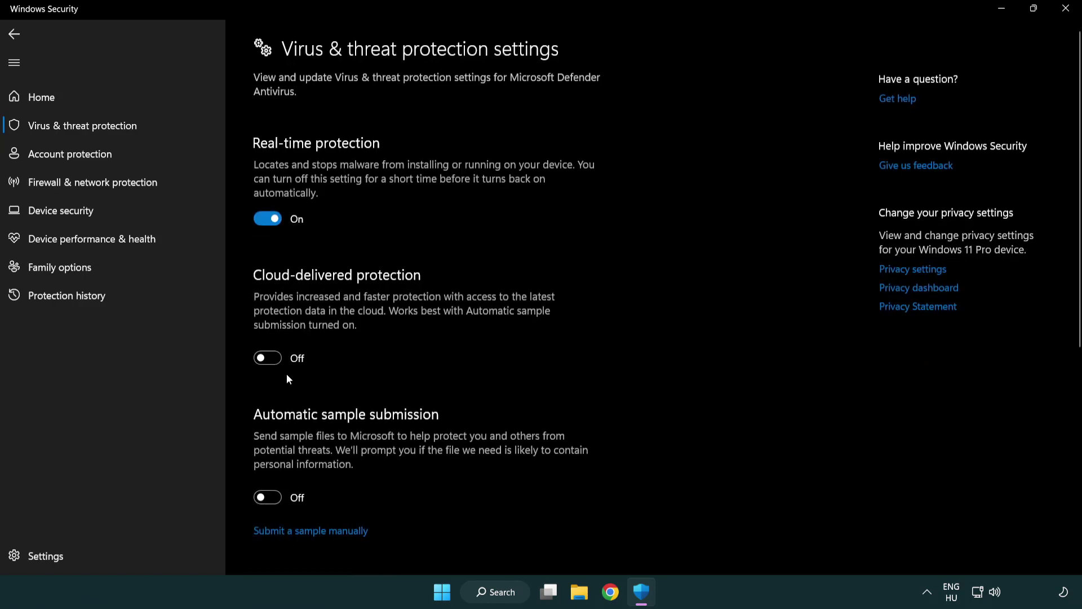
{"action": "scroll", "coordinate": [288, 376], "scroll_direction": "down", "scroll_amount": 9}
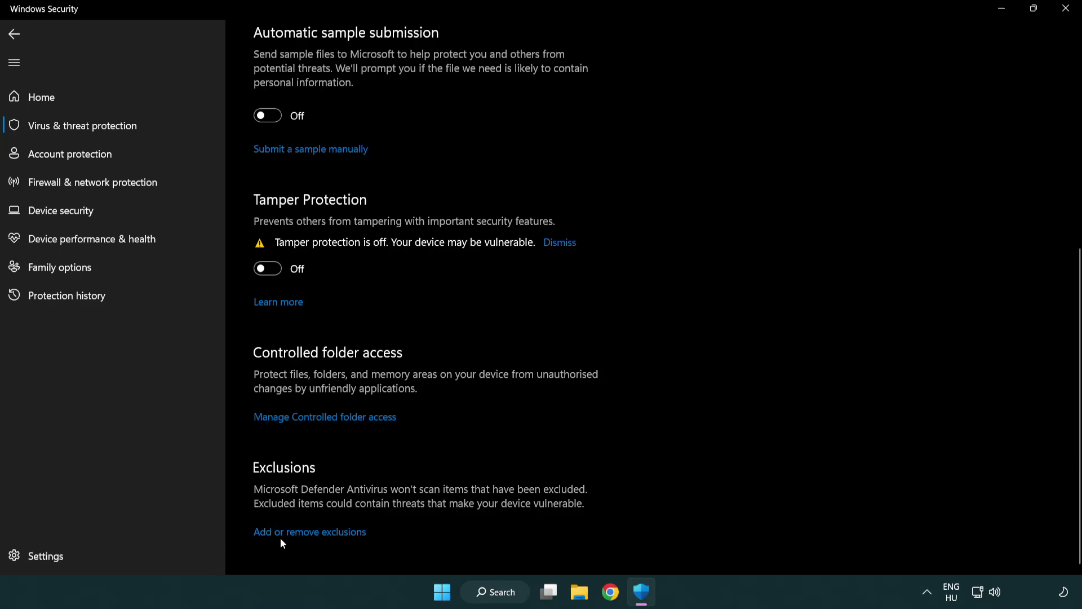
{"action": "left_click", "coordinate": [312, 536]}
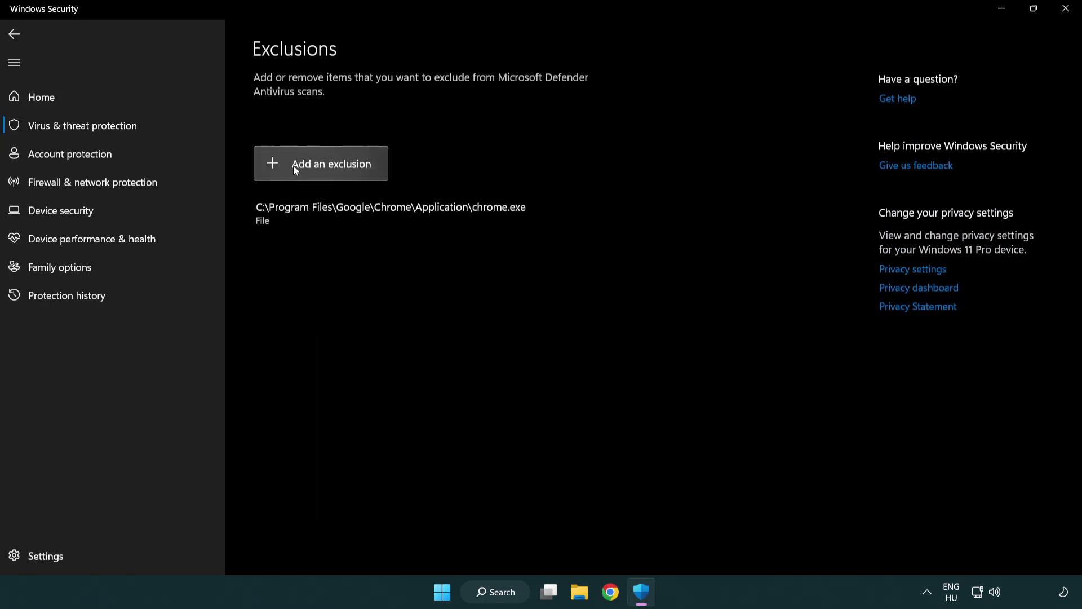
Step: Add a File exclusion and browse to C:\Program Files (x86)\NOT WORKING APP
{"action": "left_click", "coordinate": [324, 168]}
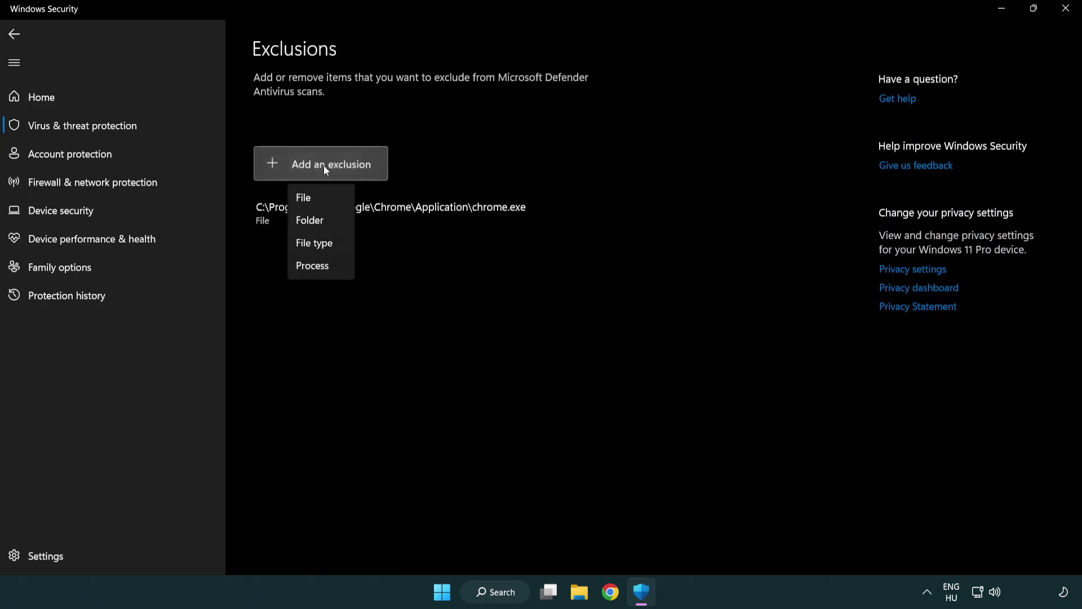
{"action": "left_click", "coordinate": [326, 200]}
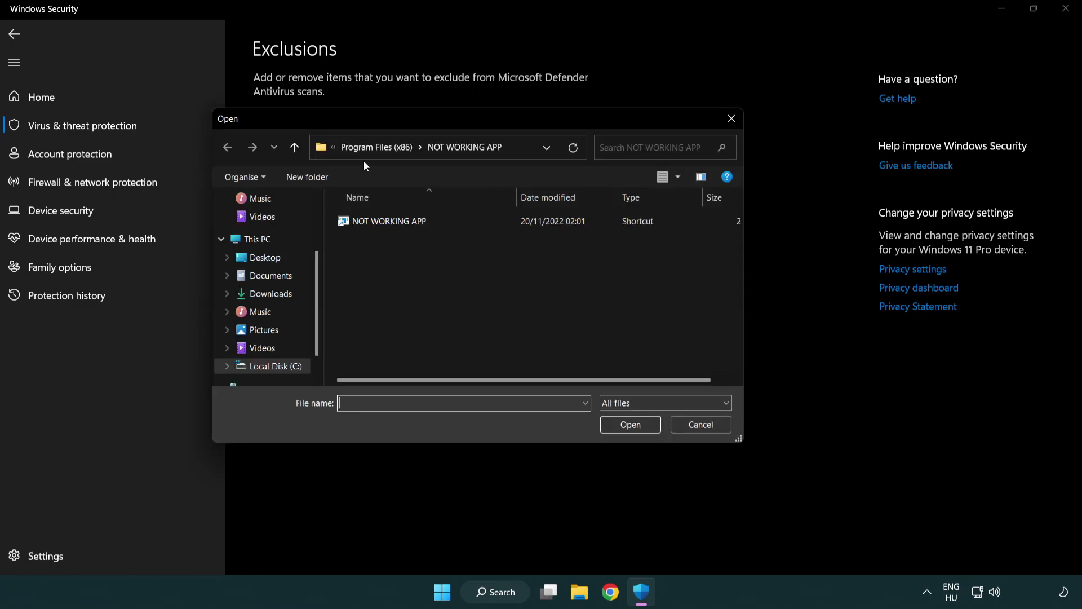
{"action": "left_click", "coordinate": [366, 151]}
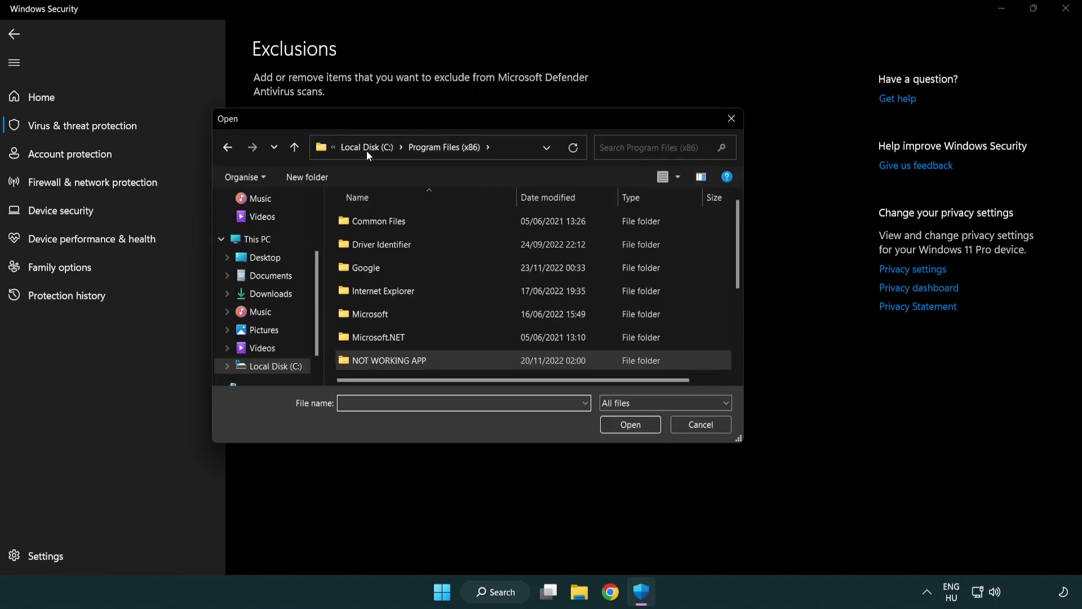
{"action": "left_click", "coordinate": [371, 148]}
{"action": "left_click", "coordinate": [367, 150]}
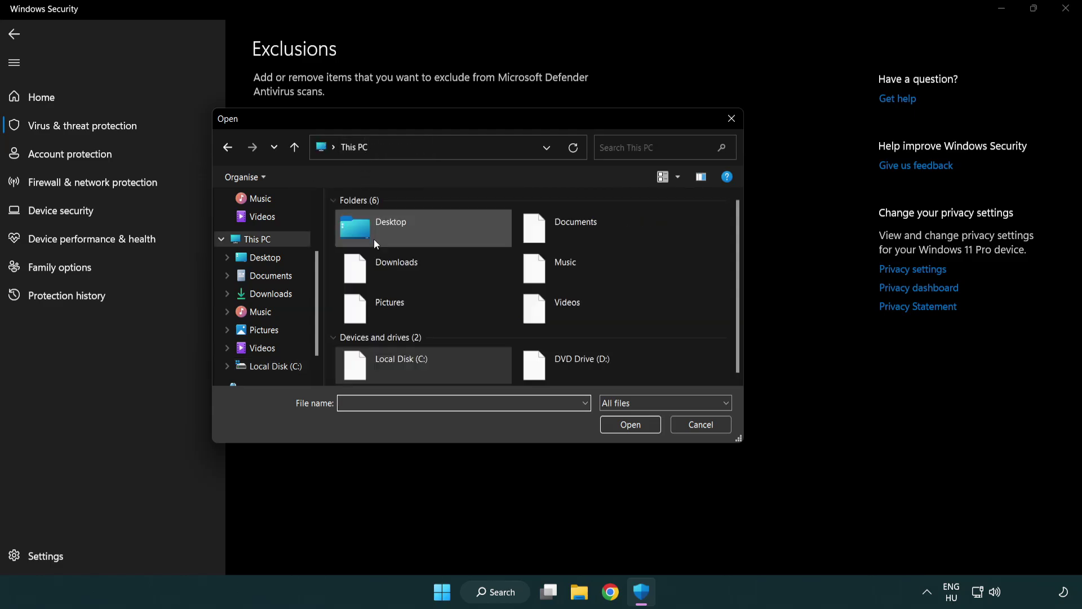
{"action": "double_click", "coordinate": [395, 372]}
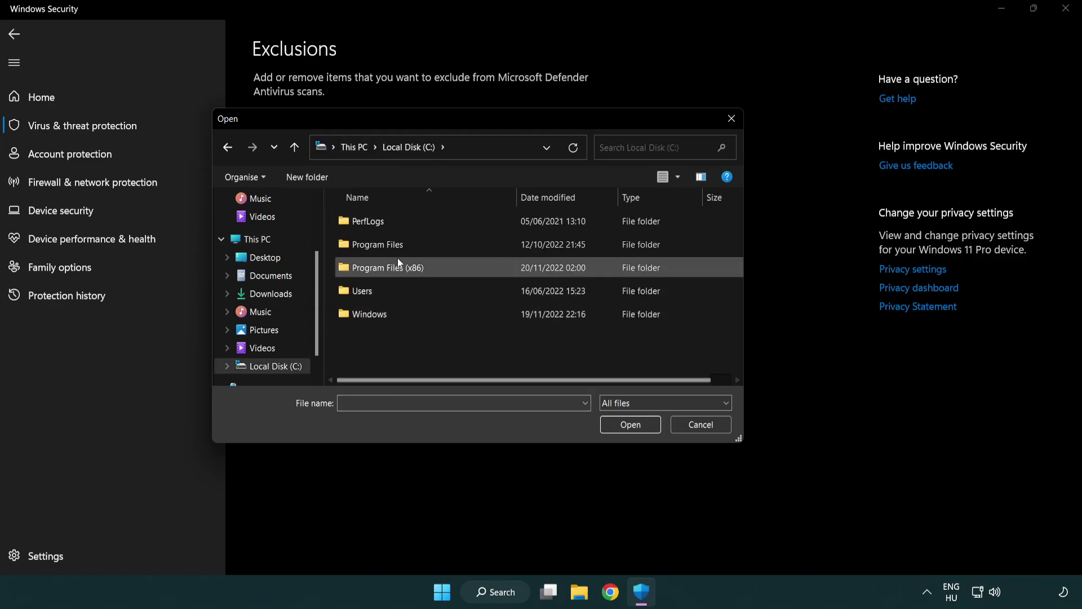
{"action": "double_click", "coordinate": [397, 268]}
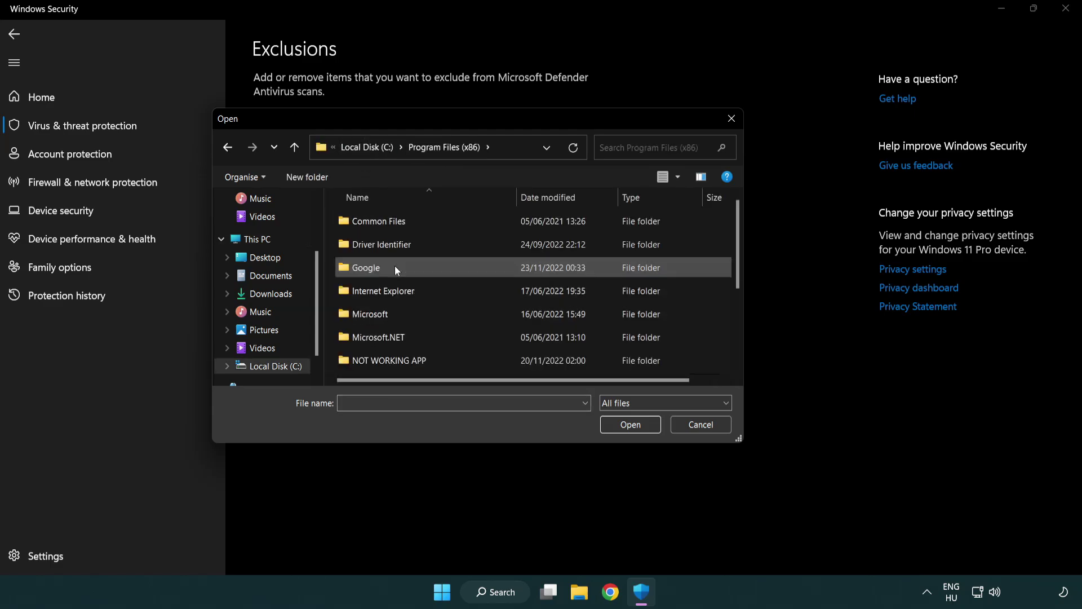
{"action": "double_click", "coordinate": [404, 362]}
Step: Submit the NOT WORKING APP shortcut as the exclusion and close Windows Security
{"action": "left_click", "coordinate": [381, 220]}
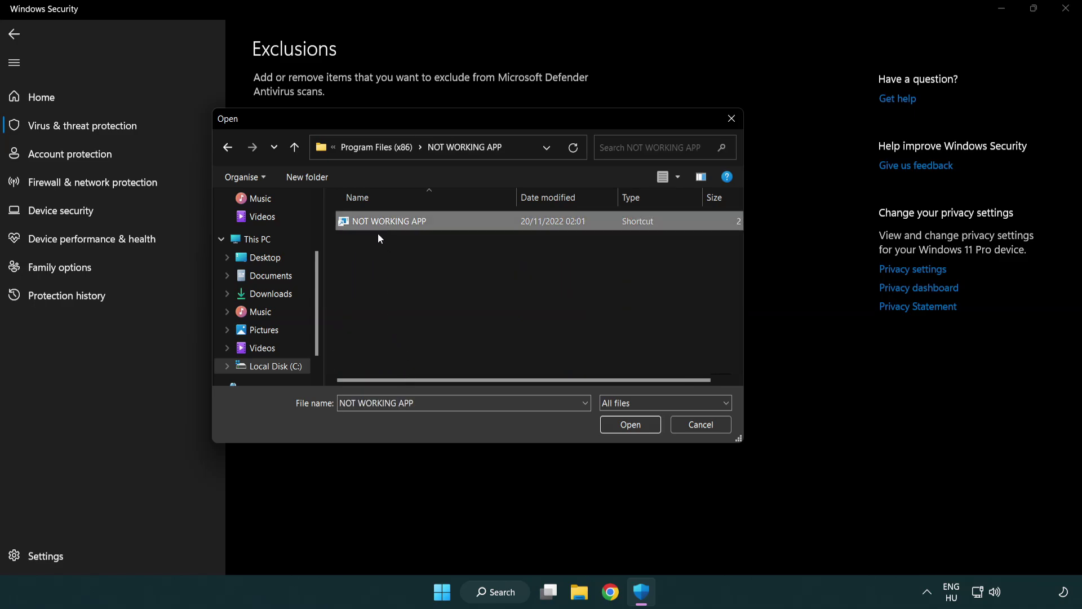
{"action": "left_click", "coordinate": [629, 430]}
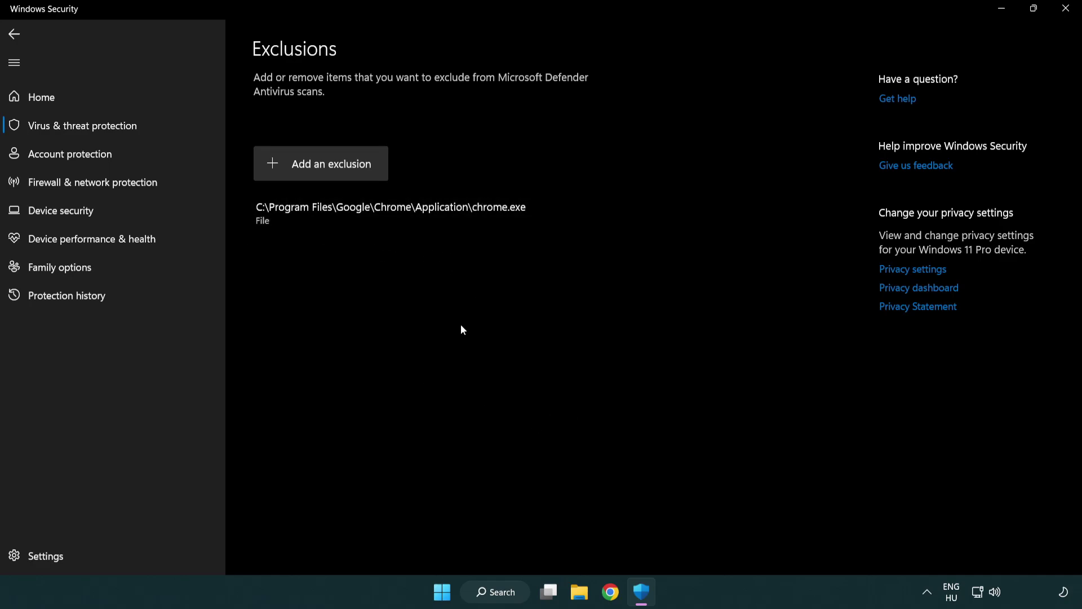
{"action": "left_click", "coordinate": [1066, 12]}
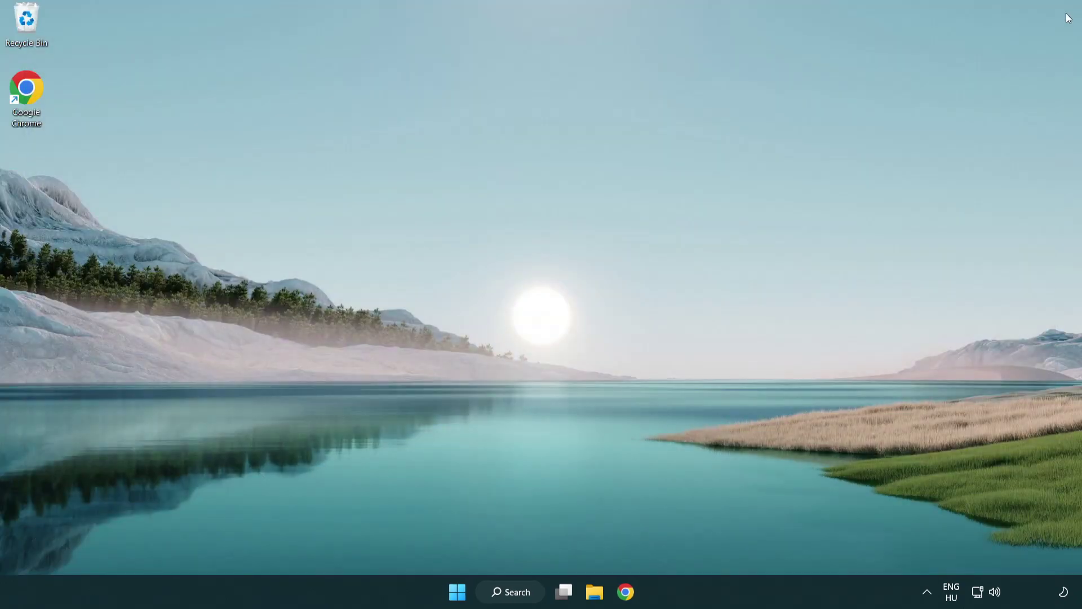
Step: Open the Start menu's power options to reveal Restart
{"action": "left_click", "coordinate": [457, 591]}
{"action": "left_click", "coordinate": [717, 543]}
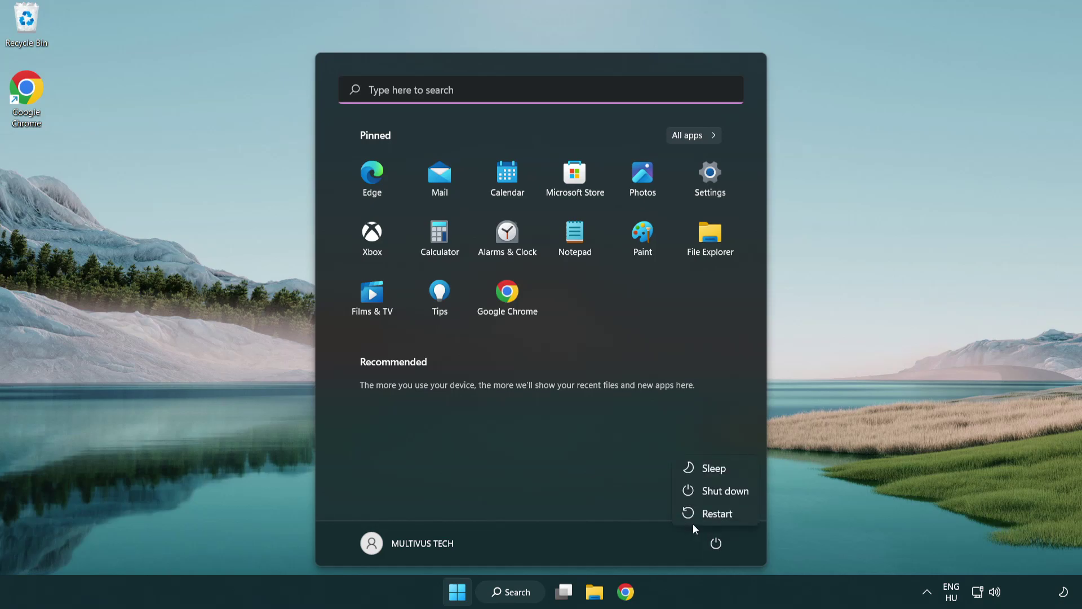